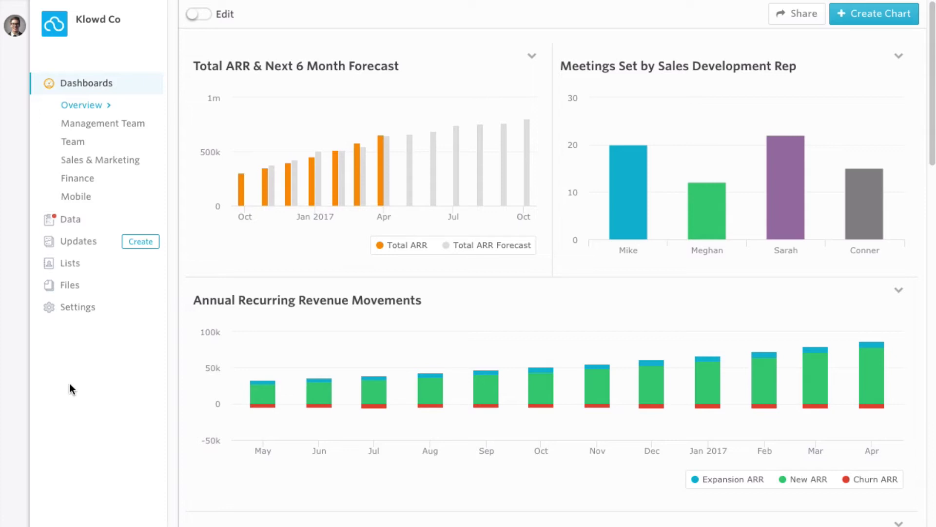
Step: Create a new investor update titled 'Monthly Update', leaving the body empty
{"action": "left_click", "coordinate": [142, 243]}
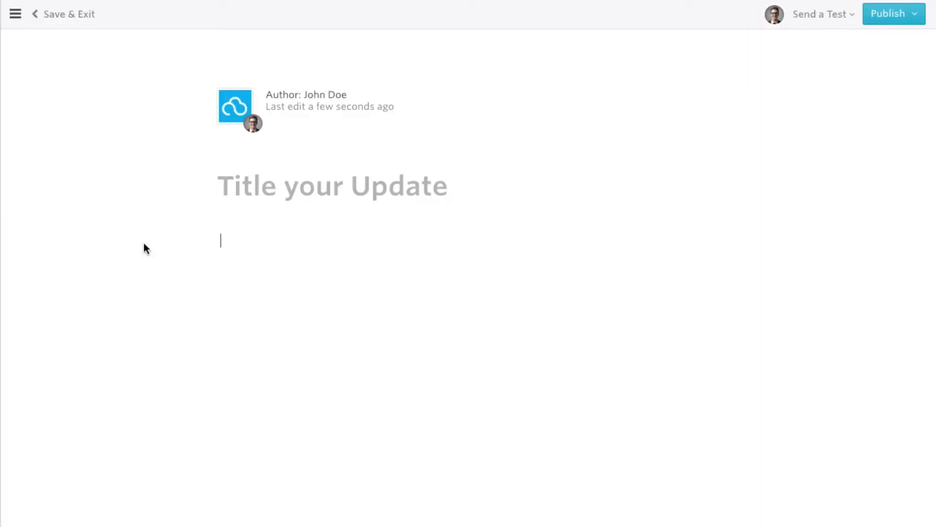
{"action": "left_click", "coordinate": [247, 187]}
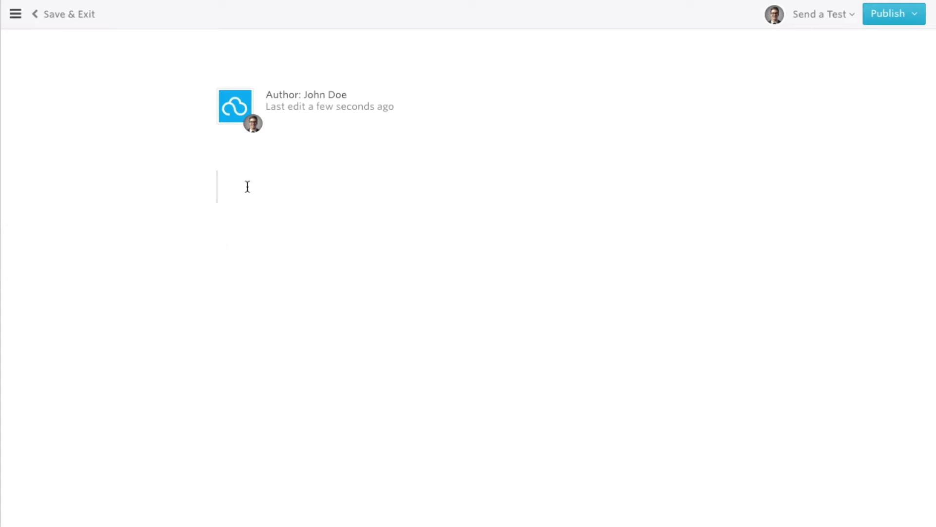
{"action": "type", "text": "Monthly Up"}
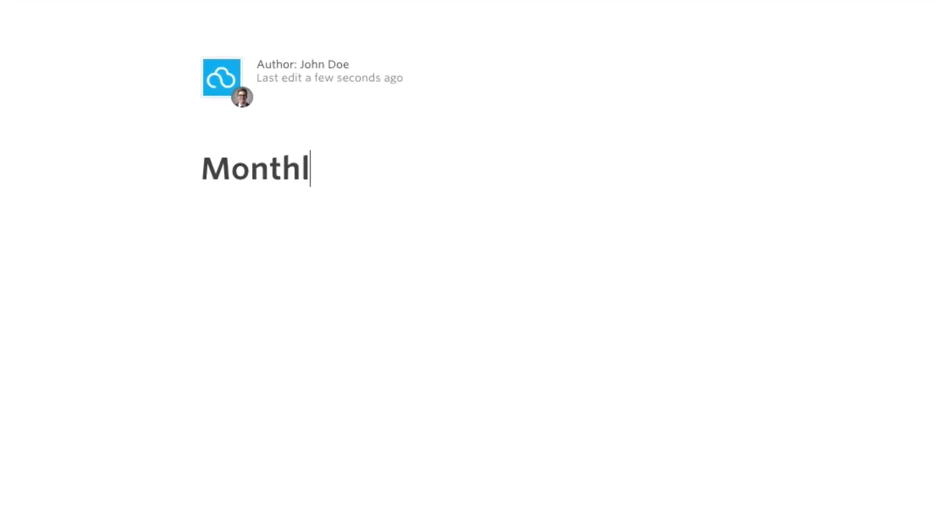
{"action": "type", "text": "date"}
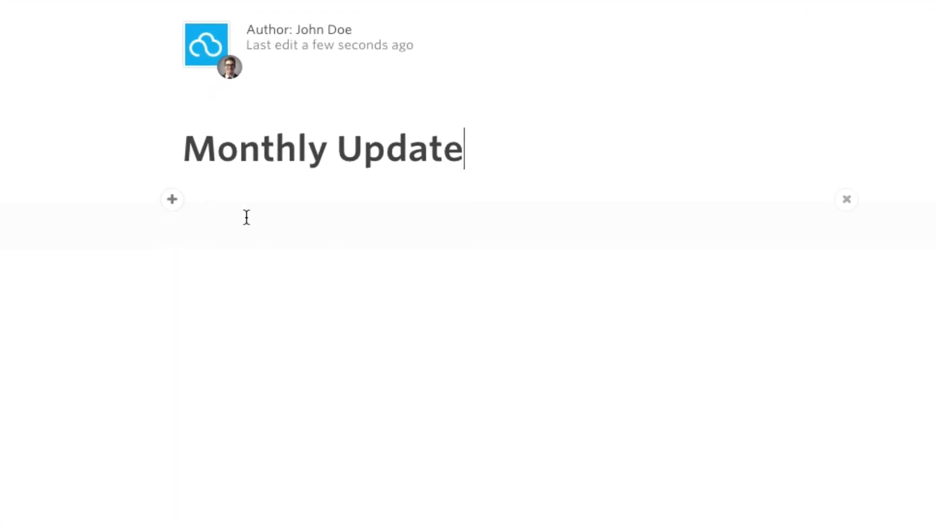
{"action": "left_click", "coordinate": [179, 208]}
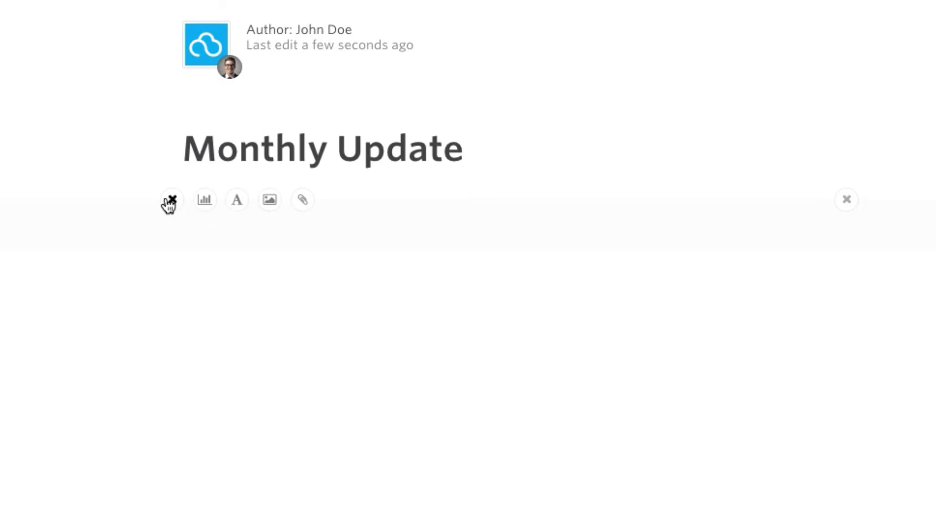
{"action": "left_click", "coordinate": [169, 201]}
Step: Paste the quote, Highlights, Lowlights and Asks text into the body and enter 12 on a plain line
{"action": "type", "text": "Fortune is in the follow up That quote couldn't be more true as some deals from the dead were brought back to life and helped us beat our plan for the month. Highlights Beat our annual recurring revenue plan by $50k. Brought on 3 new team members, welcome Meghan, Tim and Colleen. Lowlights Lost our largest potential deal to date to one of our competitors. For deals like these going forward we are going to bring the board in. Asks Looking for intro's for a VP of Marketing hire. Specifically, anyone located in the midwest that has experience scaling a company from $1mil ARR to $10mil and B2B companies in the infrastructure space. You can find the job post and referral form here. Tweet out our exciting news!"}
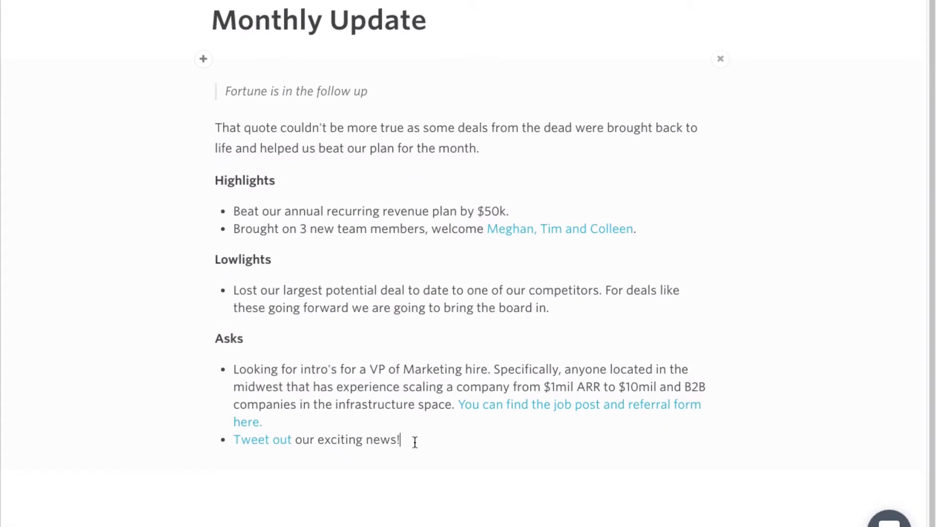
{"action": "key", "text": "Return"}
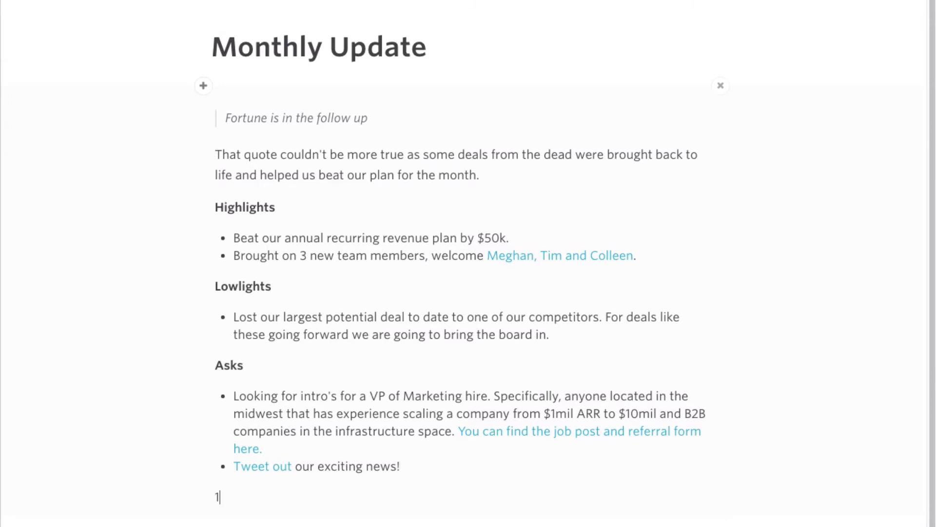
{"action": "type", "text": "12"}
Step: Turn the 12 into a 7x4 table
{"action": "left_click_drag", "start_coordinate": [244, 496], "coordinate": [215, 496]}
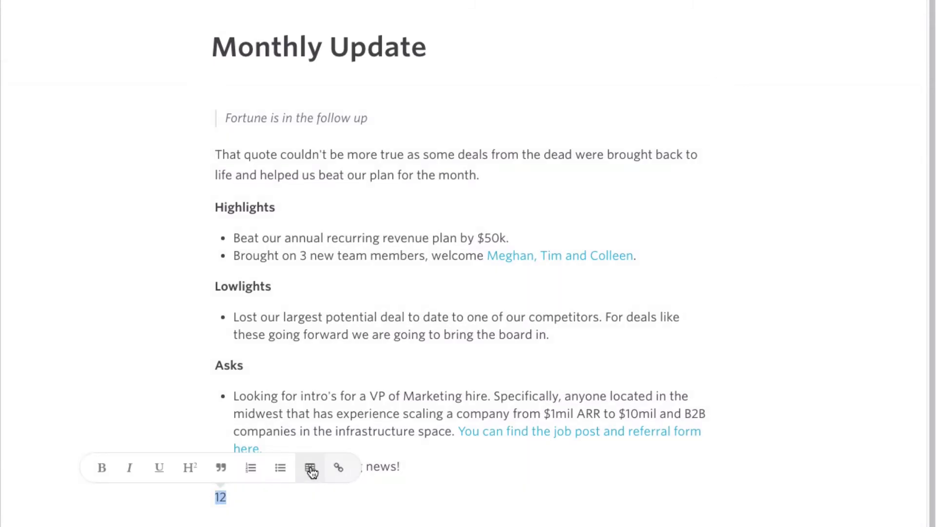
{"action": "left_click", "coordinate": [312, 472]}
{"action": "left_click", "coordinate": [379, 513]}
{"action": "scroll", "coordinate": [381, 511], "scroll_direction": "down", "scroll_amount": 2}
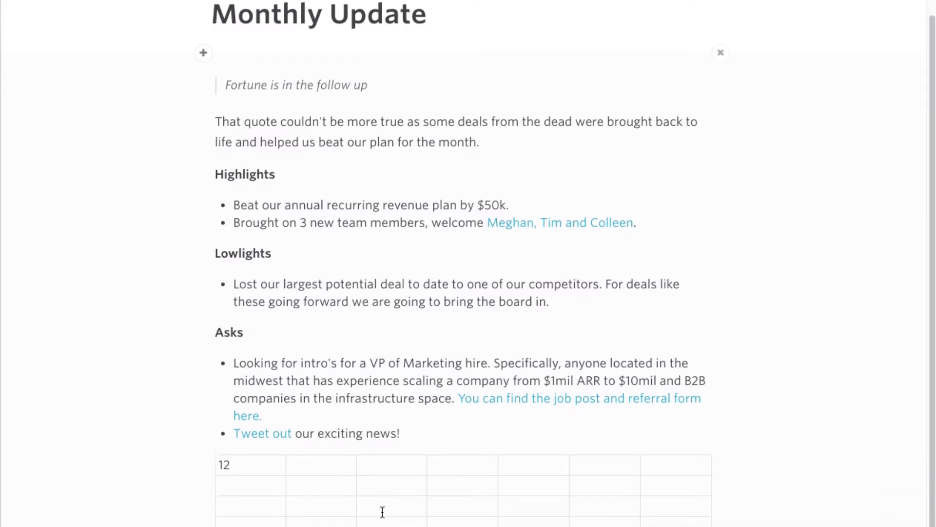
{"action": "scroll", "coordinate": [460, 456], "scroll_direction": "up", "scroll_amount": 2}
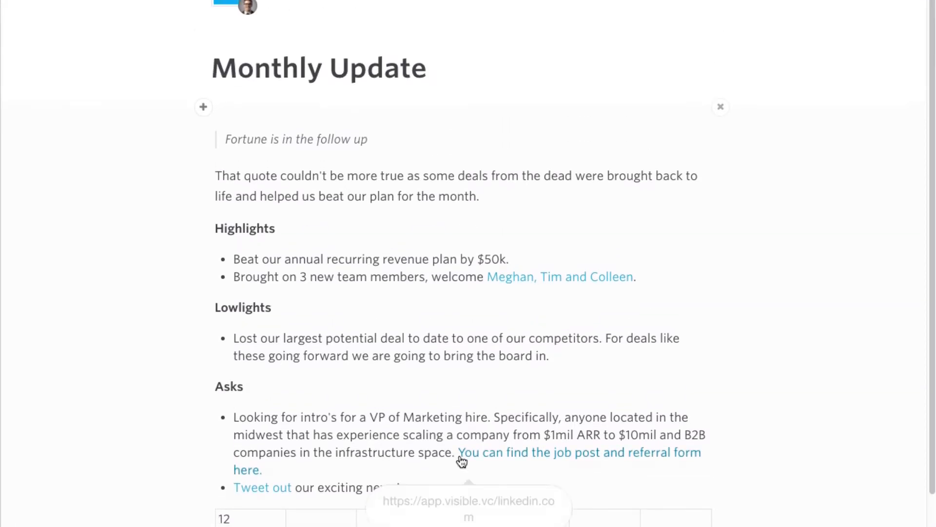
{"action": "scroll", "coordinate": [461, 458], "scroll_direction": "down", "scroll_amount": 3}
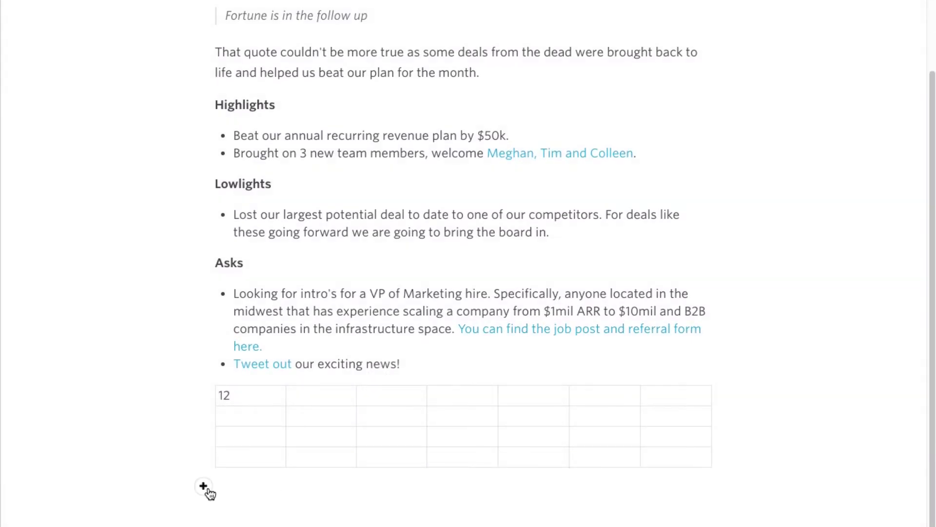
Step: Insert a copy of the existing Annual Recurring Revenue Movements chart below the table
{"action": "left_click", "coordinate": [205, 487]}
{"action": "left_click", "coordinate": [227, 487]}
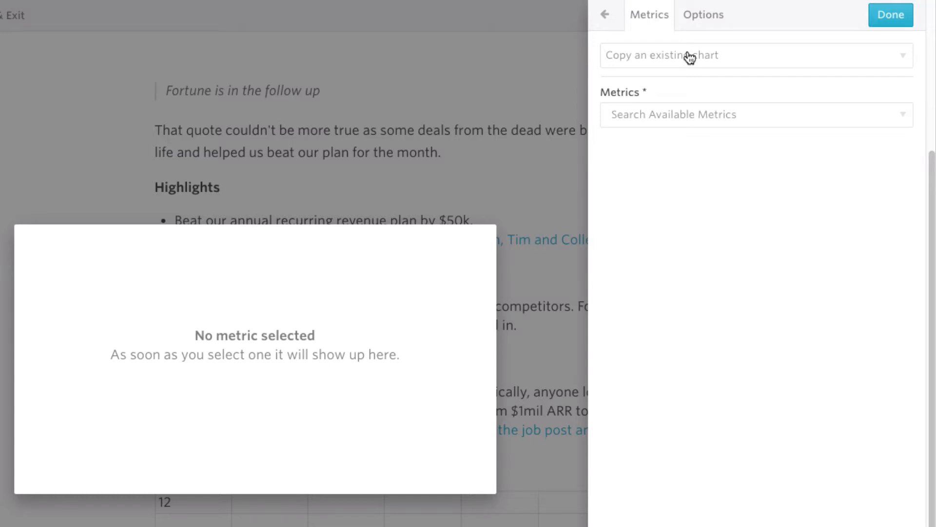
{"action": "left_click", "coordinate": [690, 57]}
{"action": "type", "text": "ann"}
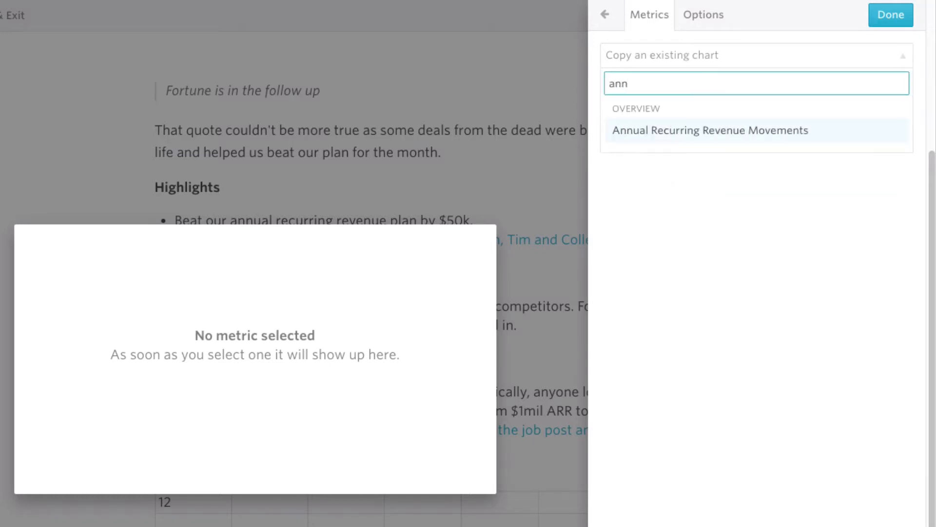
{"action": "key", "text": "Return"}
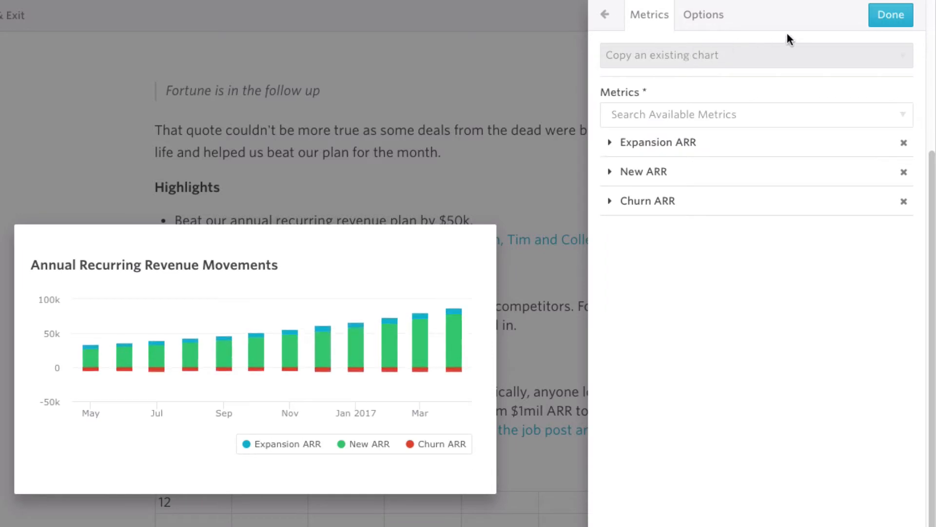
{"action": "left_click", "coordinate": [885, 24]}
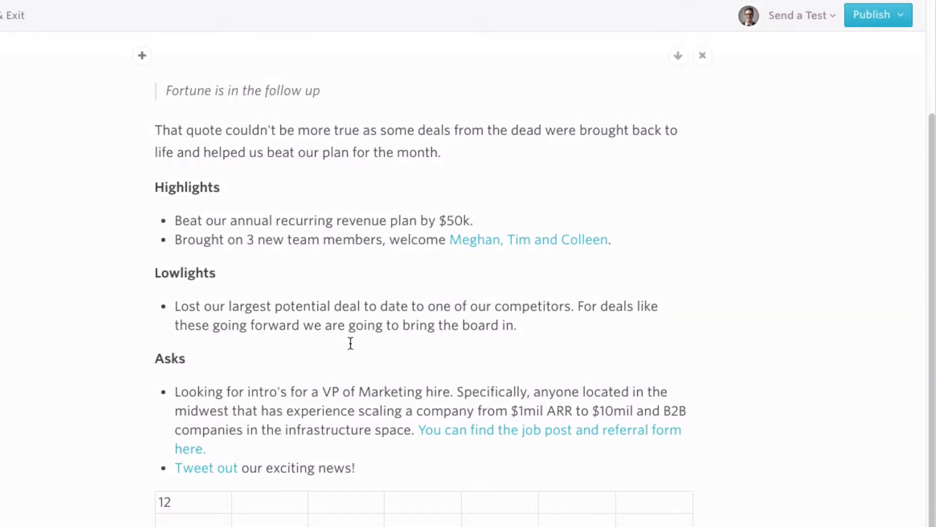
Step: Build a new chart of the Downloads metric plus Downloads Growth % on its own y-axis
{"action": "scroll", "coordinate": [350, 341], "scroll_direction": "down", "scroll_amount": 2}
{"action": "scroll", "coordinate": [350, 342], "scroll_direction": "down", "scroll_amount": 5}
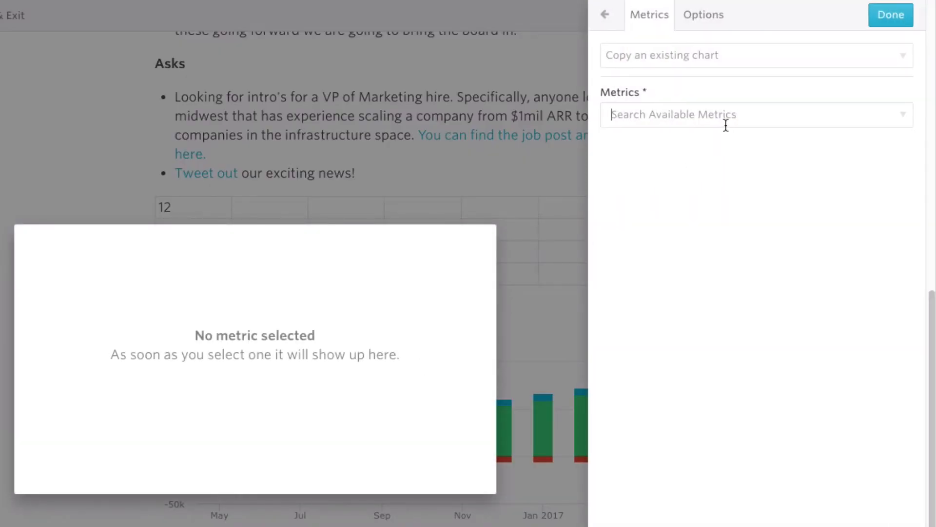
{"action": "left_click", "coordinate": [725, 125]}
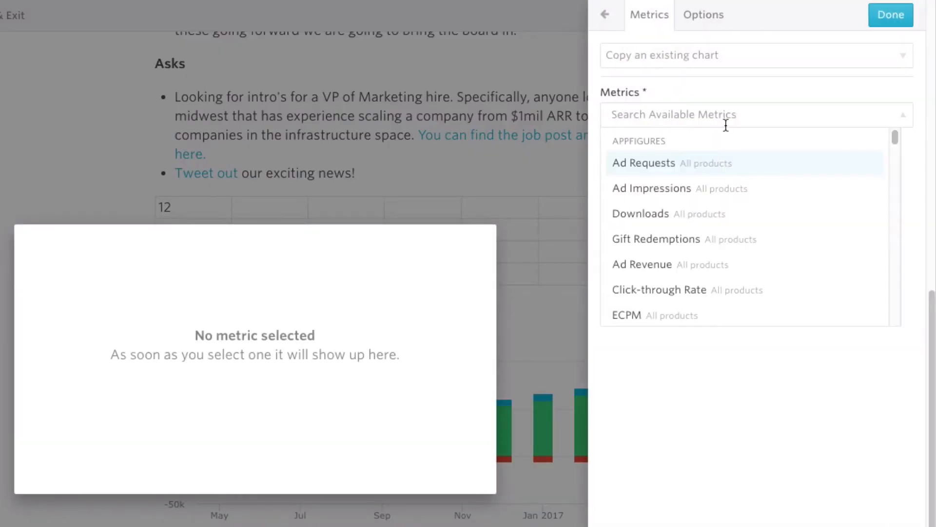
{"action": "type", "text": "down"}
{"action": "left_click", "coordinate": [688, 166]}
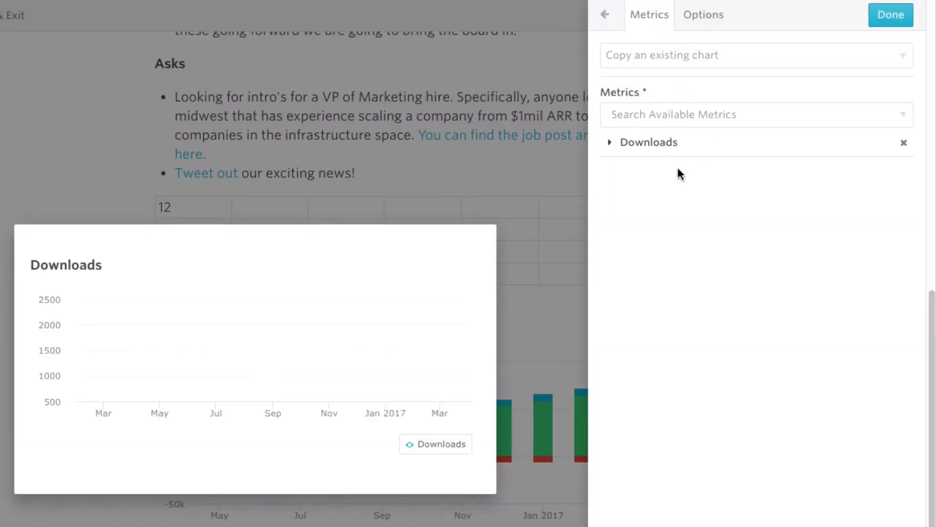
{"action": "left_click", "coordinate": [645, 146]}
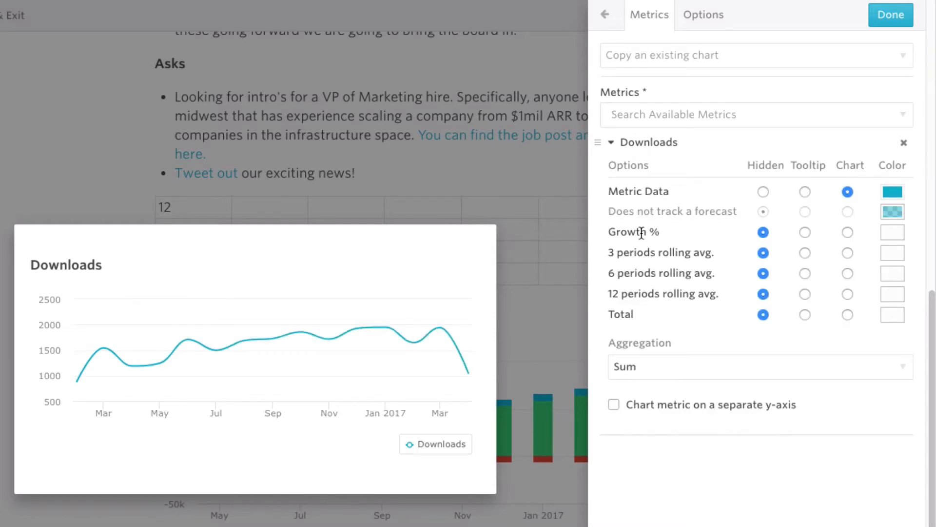
{"action": "left_click", "coordinate": [848, 233]}
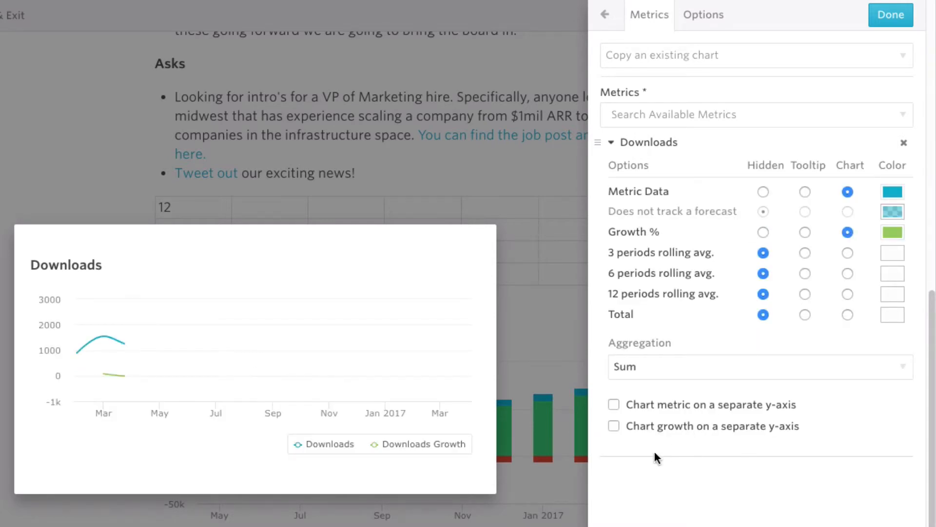
{"action": "left_click", "coordinate": [614, 427]}
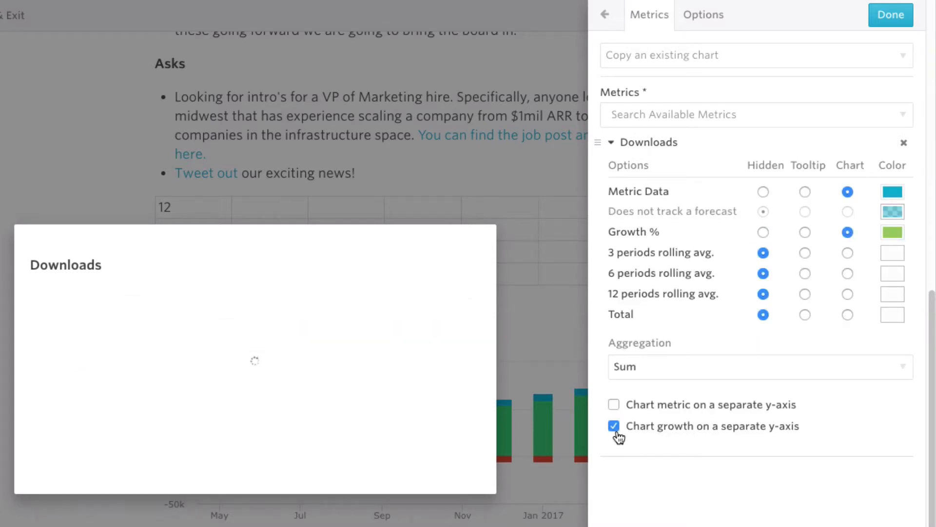
Step: End the chart at the previous period and show Downloads as columns
{"action": "left_click", "coordinate": [712, 14]}
{"action": "left_click", "coordinate": [814, 390]}
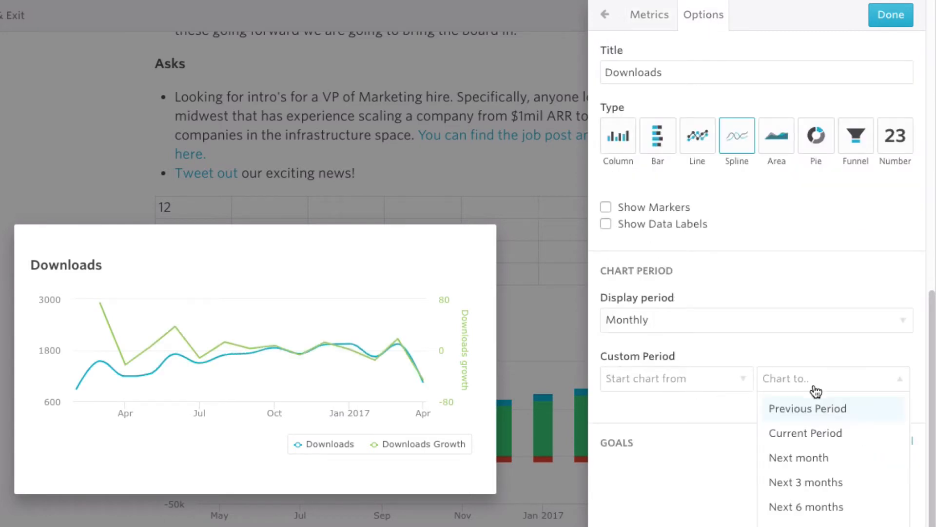
{"action": "left_click", "coordinate": [815, 408]}
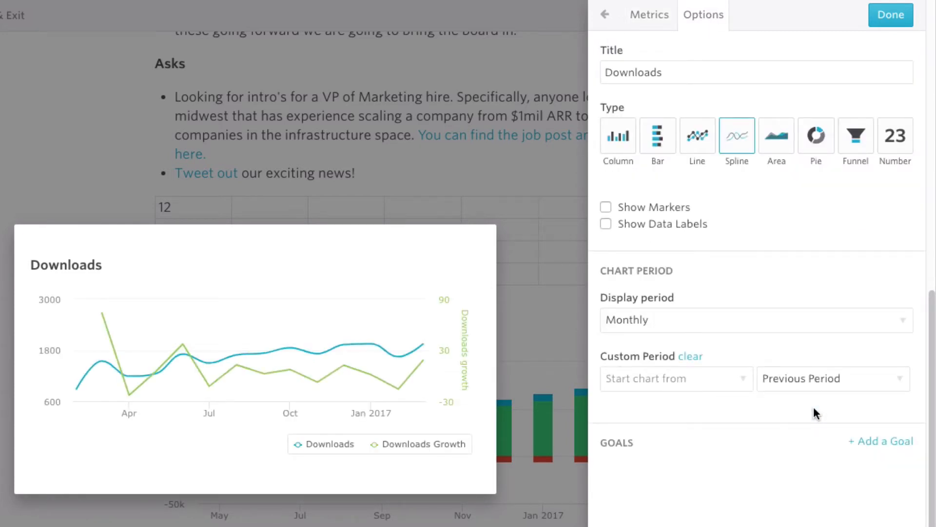
{"action": "left_click", "coordinate": [623, 146]}
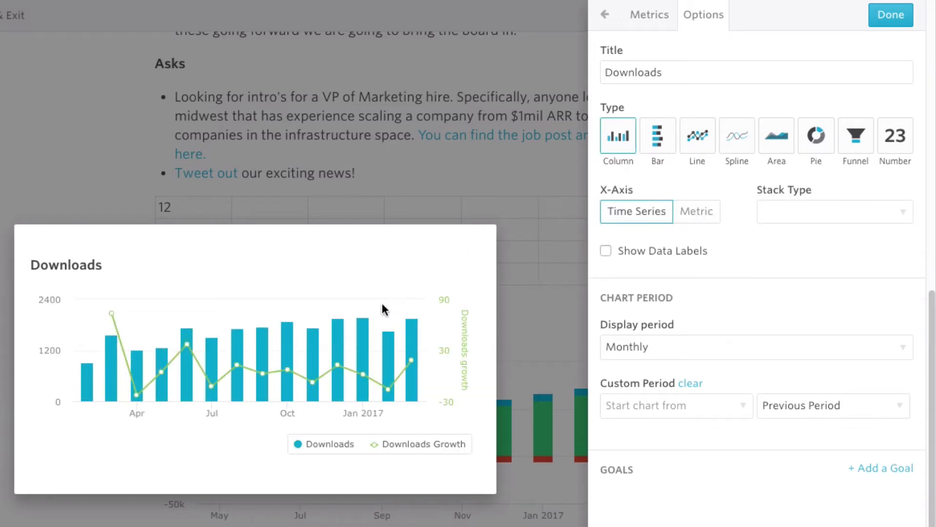
Step: Annotate the Mar 2017 bar with 'App 2.0 Release!'
{"action": "left_click", "coordinate": [416, 339]}
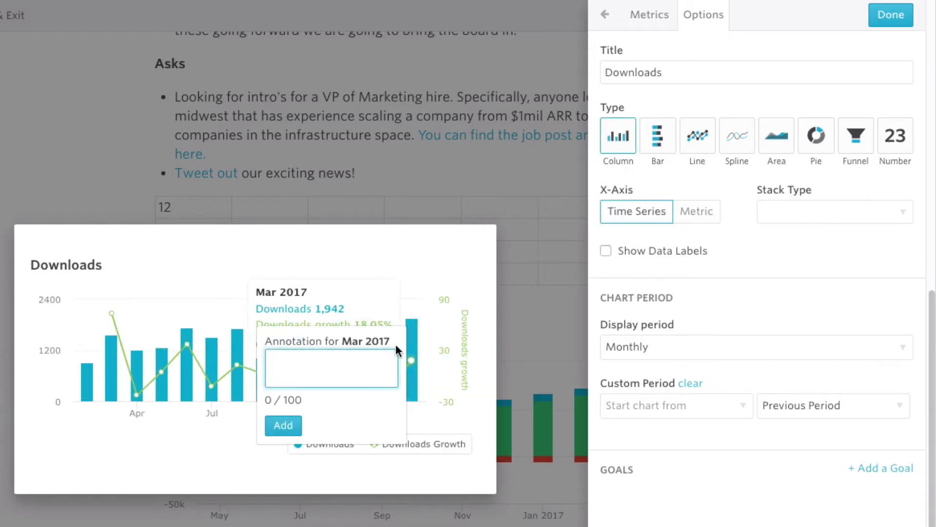
{"action": "type", "text": "App 2."}
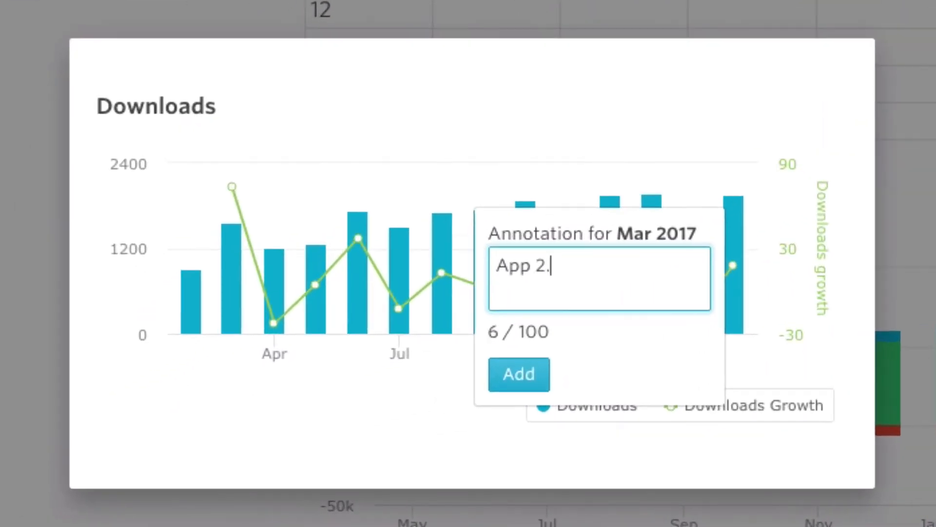
{"action": "type", "text": "0 Release"}
{"action": "key", "text": "BackSpace"}
{"action": "key", "text": "BackSpace"}
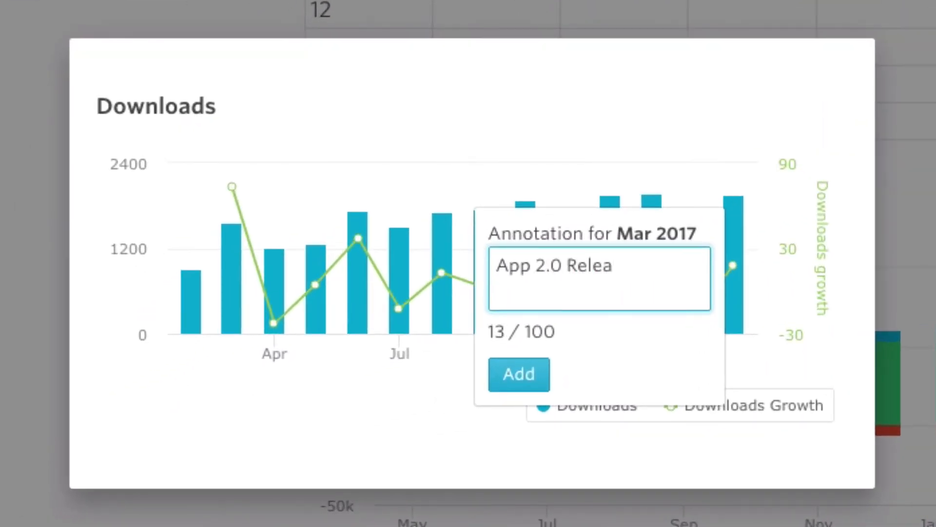
{"action": "type", "text": "se!"}
{"action": "left_click", "coordinate": [501, 385]}
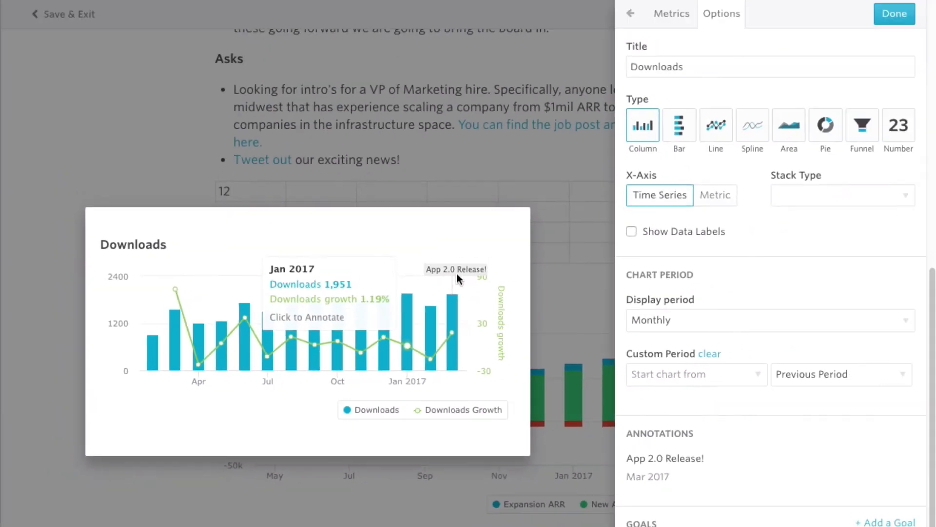
Step: Finish the Downloads chart and move it above the revenue movements chart
{"action": "left_click", "coordinate": [893, 18]}
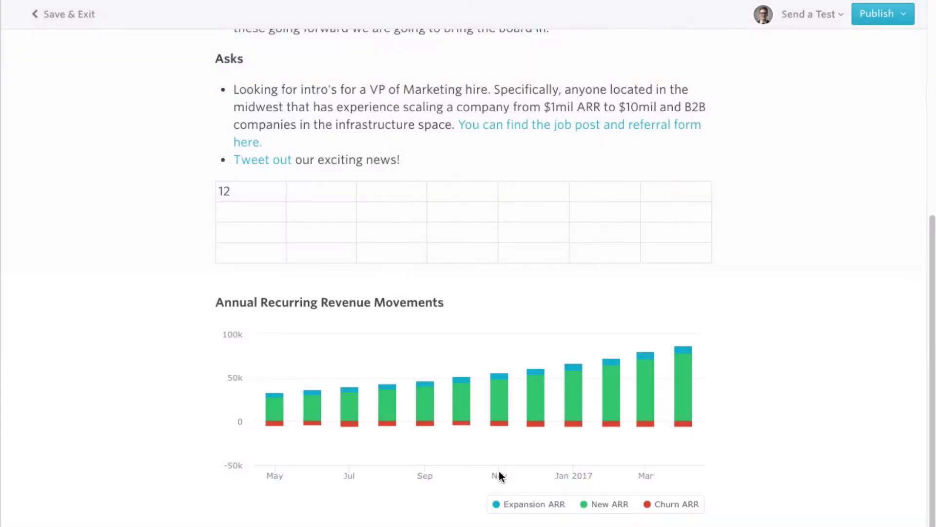
{"action": "scroll", "coordinate": [499, 470], "scroll_direction": "down", "scroll_amount": 2}
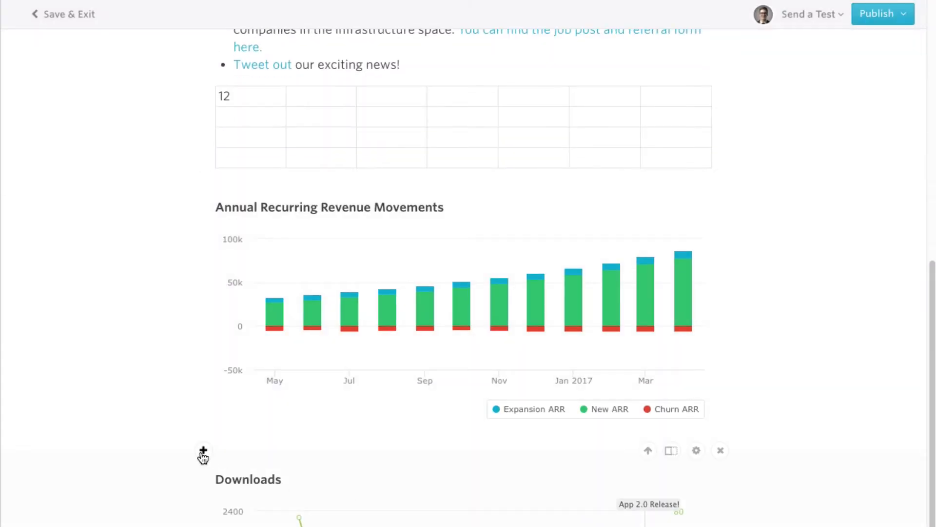
{"action": "left_click", "coordinate": [648, 451]}
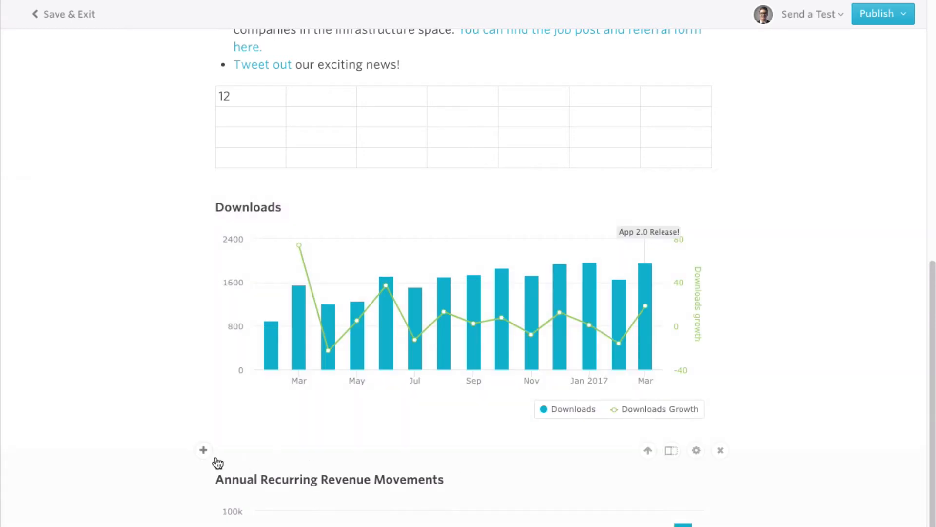
Step: Attach Best_sales_deck_ever_v5.pdf from the Desktop to the update
{"action": "left_click", "coordinate": [204, 450]}
{"action": "left_click", "coordinate": [304, 450]}
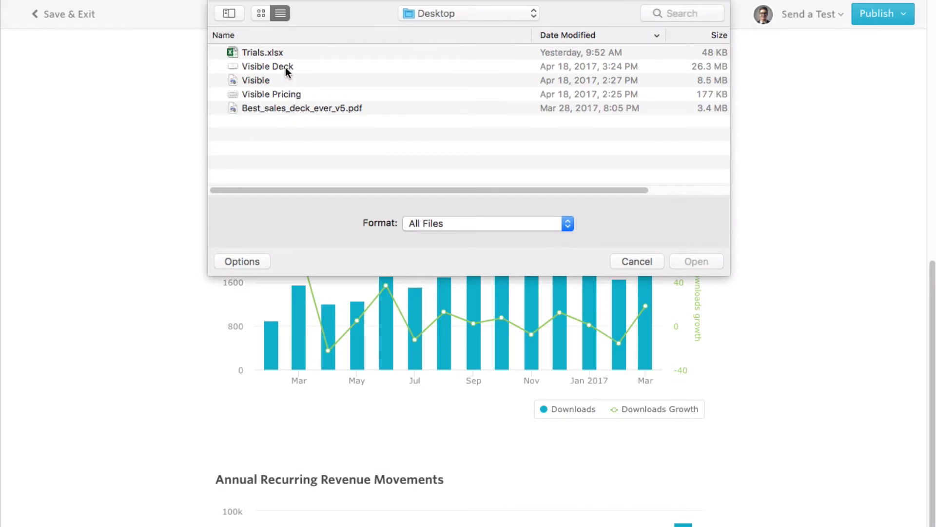
{"action": "left_click", "coordinate": [288, 108]}
{"action": "left_click", "coordinate": [710, 264]}
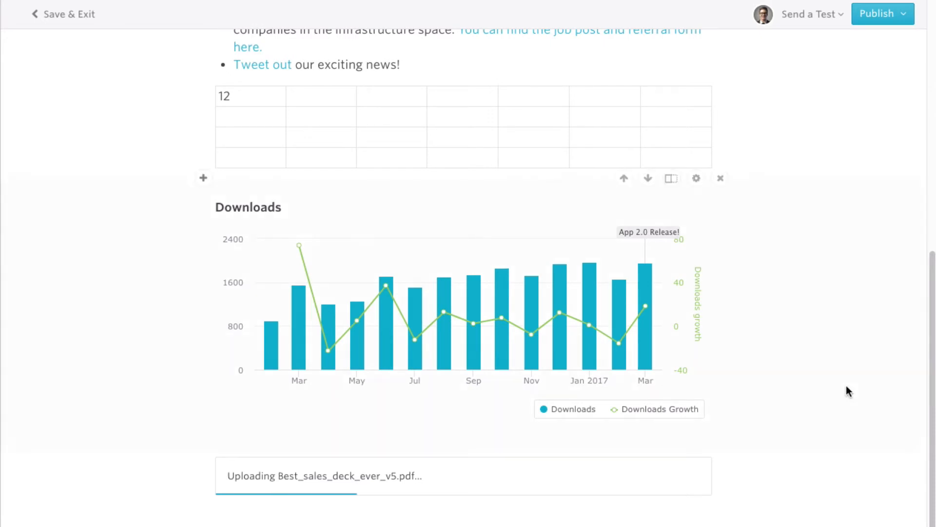
{"action": "scroll", "coordinate": [846, 389], "scroll_direction": "down", "scroll_amount": 5}
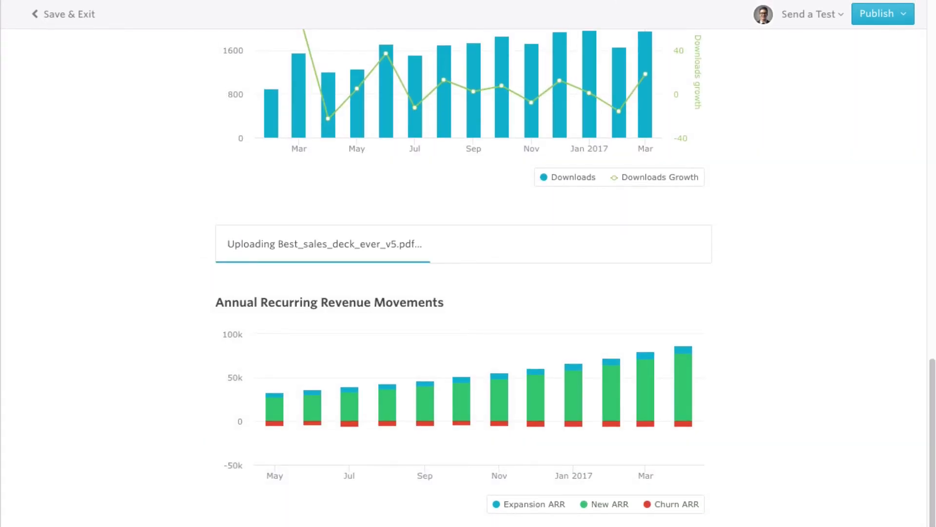
{"action": "scroll", "coordinate": [257, 463], "scroll_direction": "down", "scroll_amount": 2}
Step: Write 'Thanks!' below the last chart, followed by a sign-off line with the author's name
{"action": "left_click", "coordinate": [255, 464]}
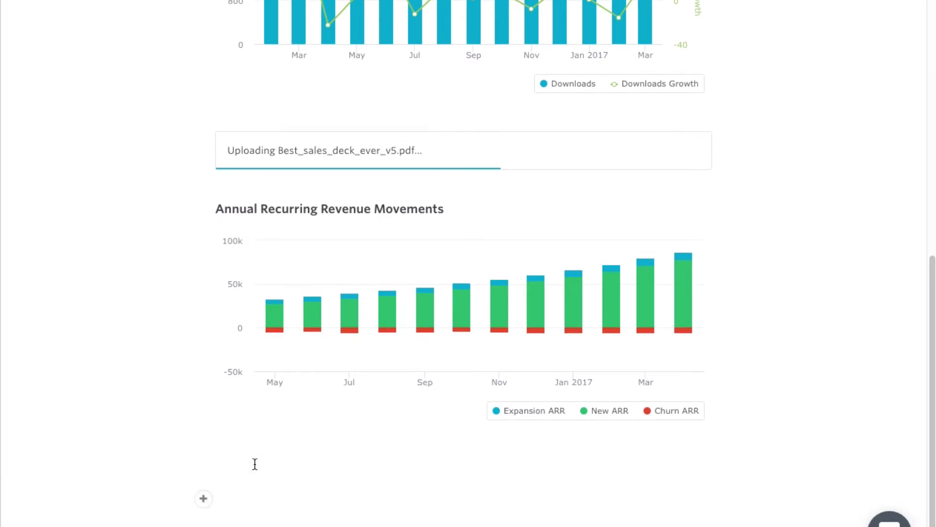
{"action": "type", "text": "Thanks!"}
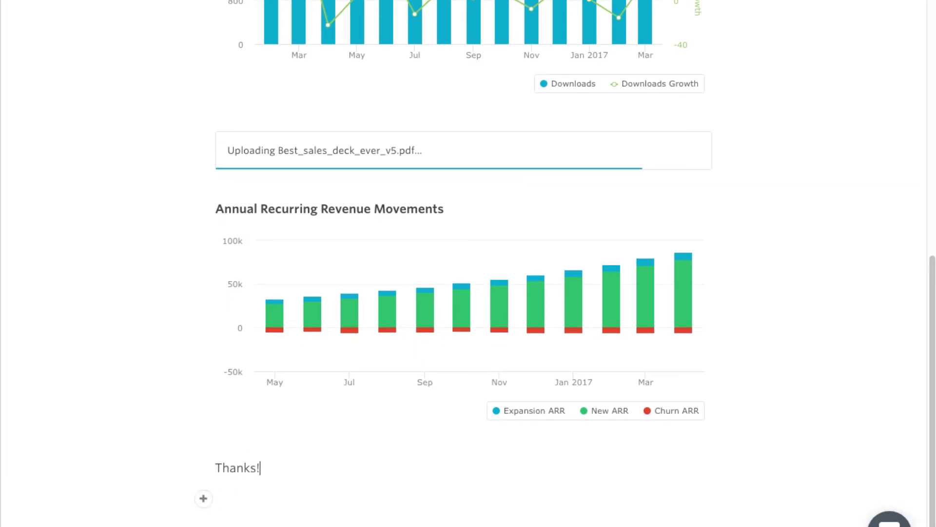
{"action": "key", "text": "Return"}
{"action": "type", "text": "~Mike"}
Step: Return to the top of the draft and bring up the send-a-test-email form
{"action": "scroll", "coordinate": [180, 358], "scroll_direction": "up", "scroll_amount": 2}
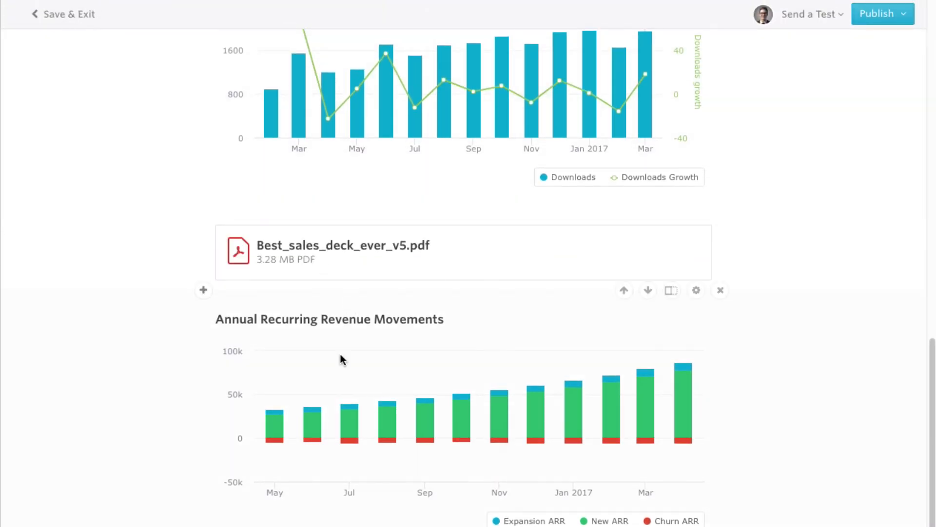
{"action": "scroll", "coordinate": [341, 359], "scroll_direction": "up", "scroll_amount": 5}
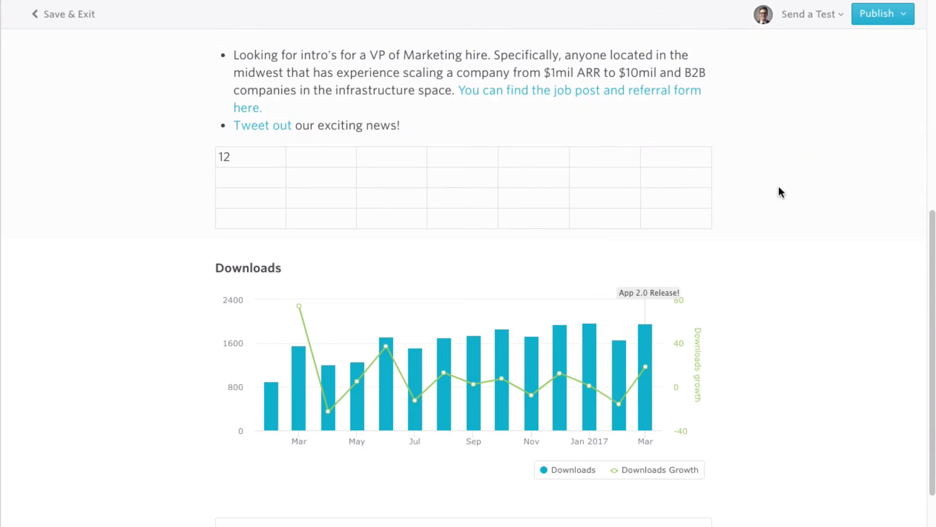
{"action": "scroll", "coordinate": [779, 191], "scroll_direction": "up", "scroll_amount": 10}
{"action": "left_click", "coordinate": [816, 20]}
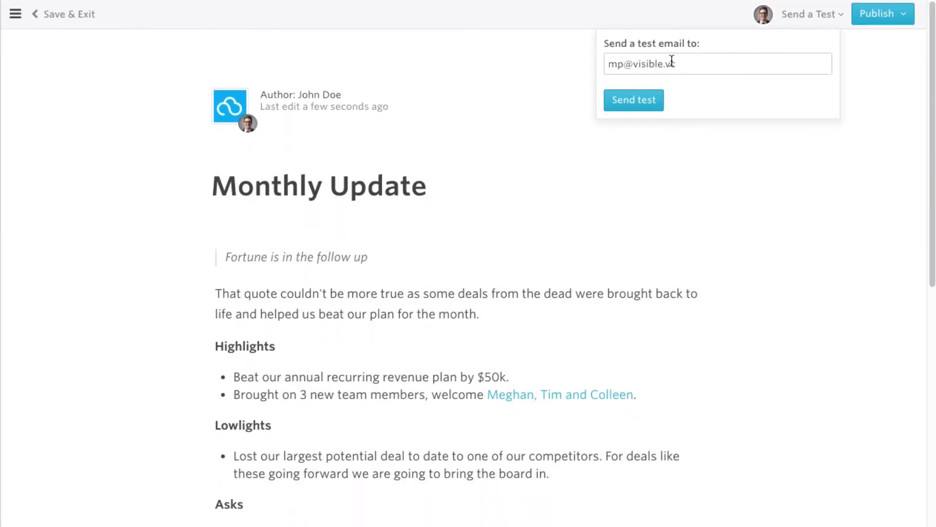
Step: Close the test e-mail form and add the Team list as recipients in the publish panel
{"action": "left_click", "coordinate": [870, 57]}
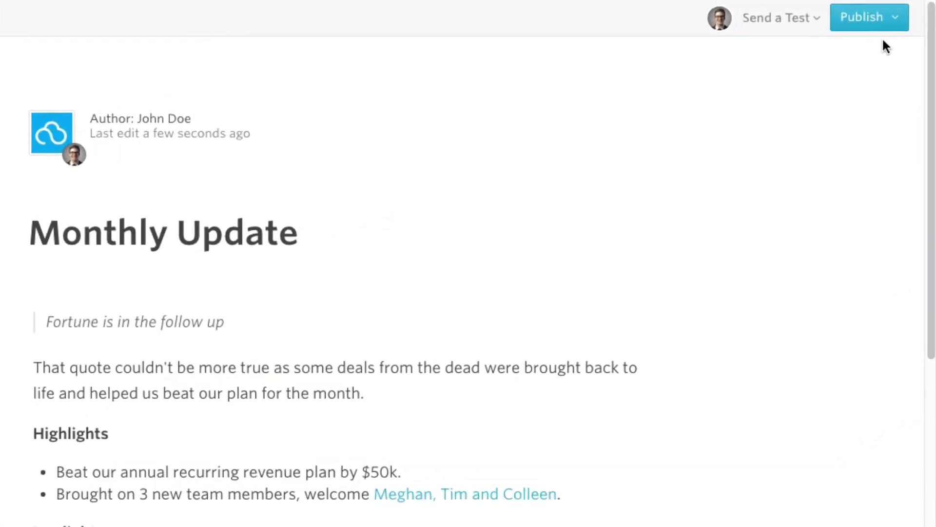
{"action": "left_click", "coordinate": [895, 20]}
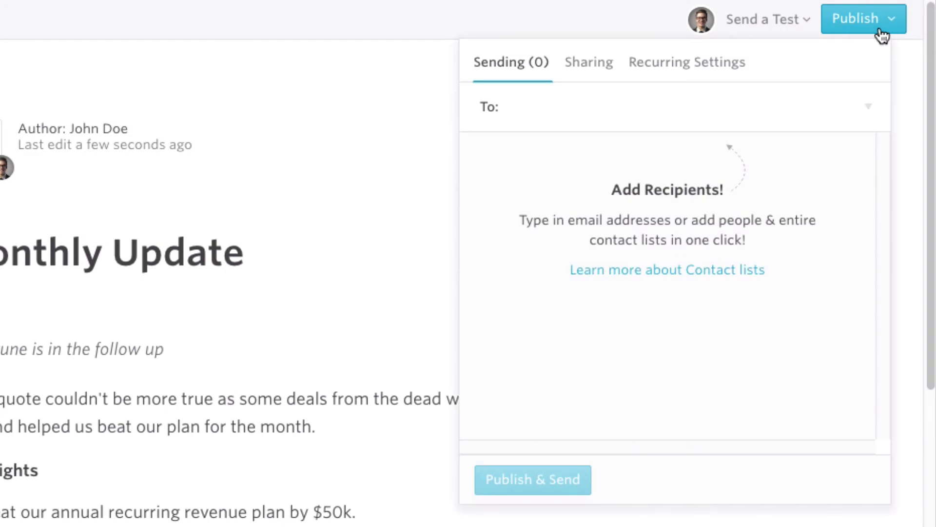
{"action": "left_click", "coordinate": [622, 104]}
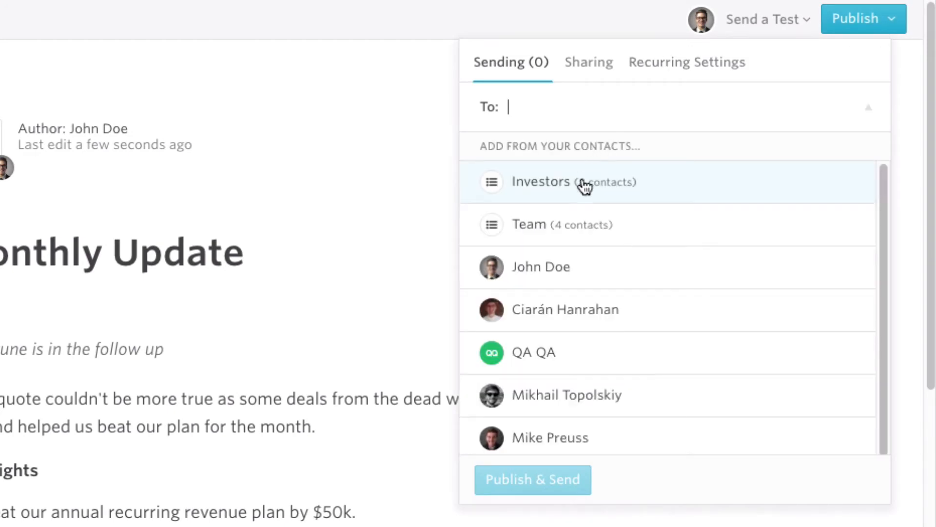
{"action": "left_click", "coordinate": [566, 227]}
Step: Add one individual contact's e-mail address as a further recipient
{"action": "left_click", "coordinate": [621, 119]}
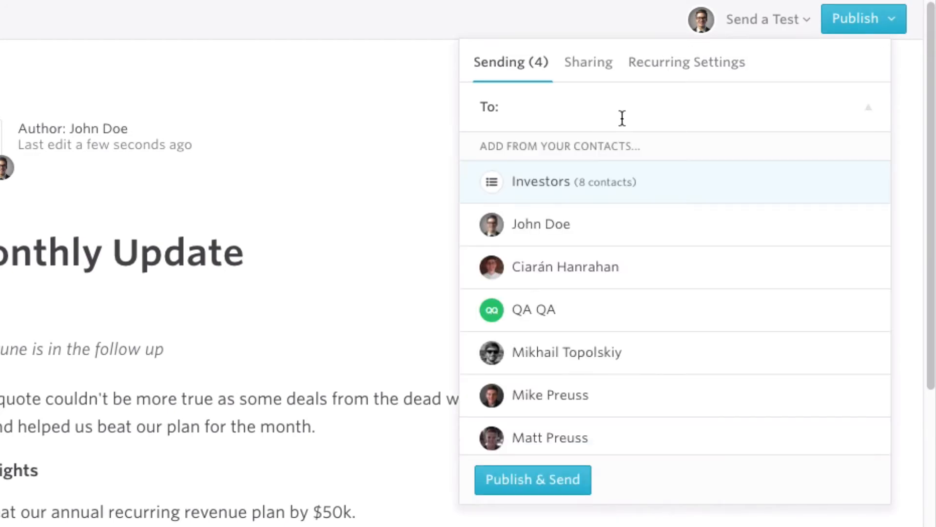
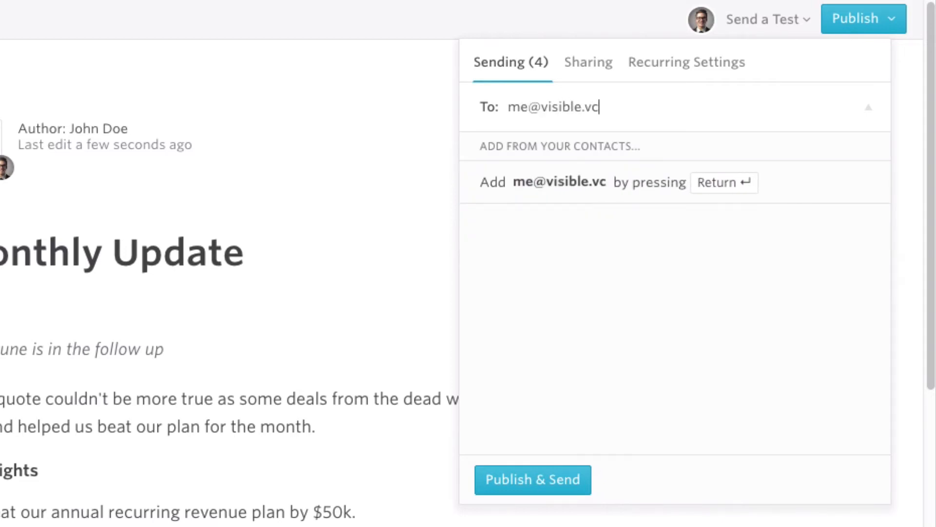
{"action": "key", "text": "Return"}
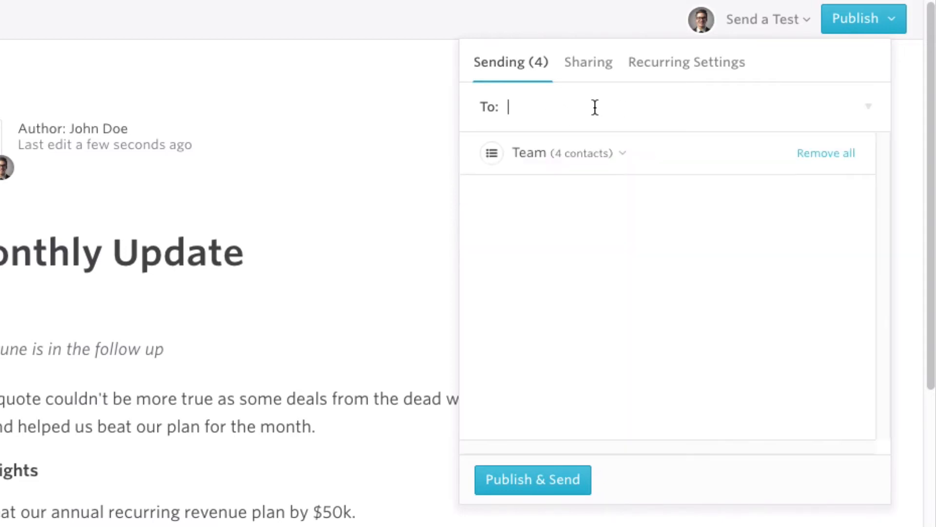
{"action": "type", "text": "mike"}
{"action": "key", "text": "BackSpace"}
{"action": "key", "text": "BackSpace"}
{"action": "key", "text": "BackSpace"}
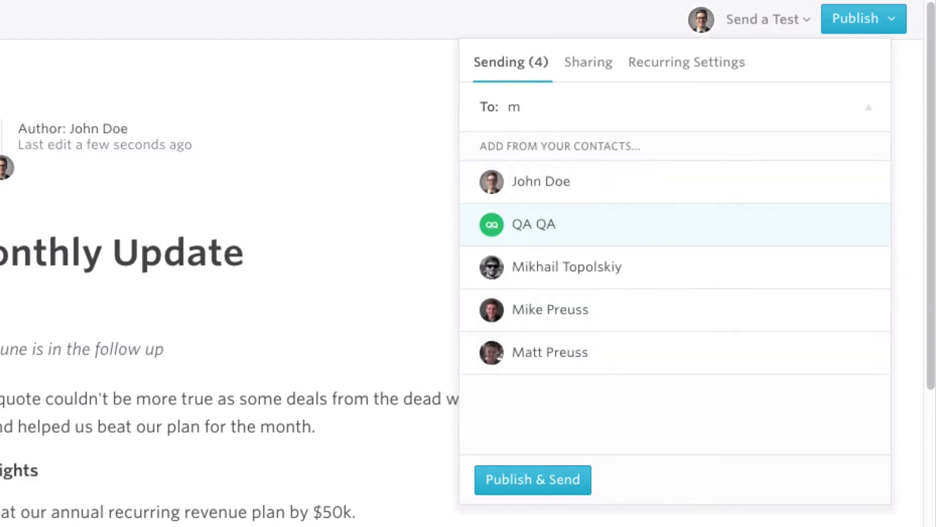
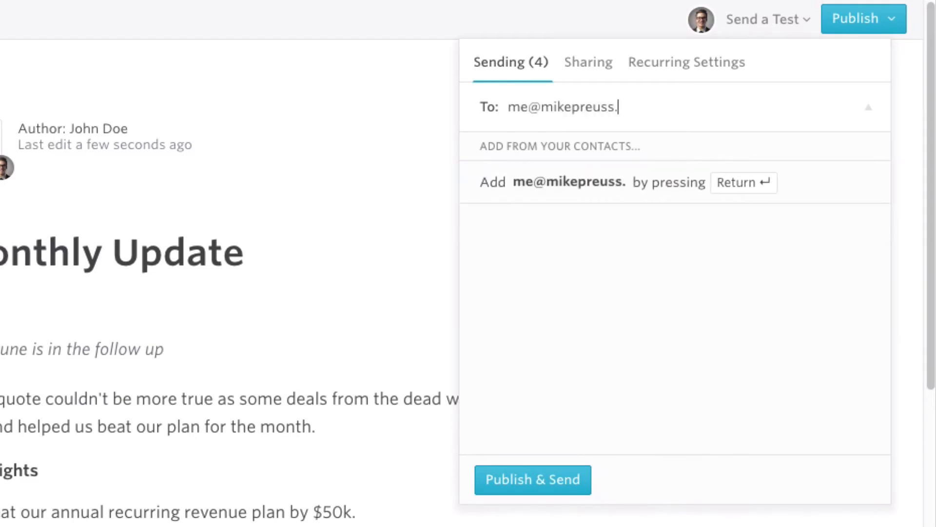
{"action": "key", "text": "Return"}
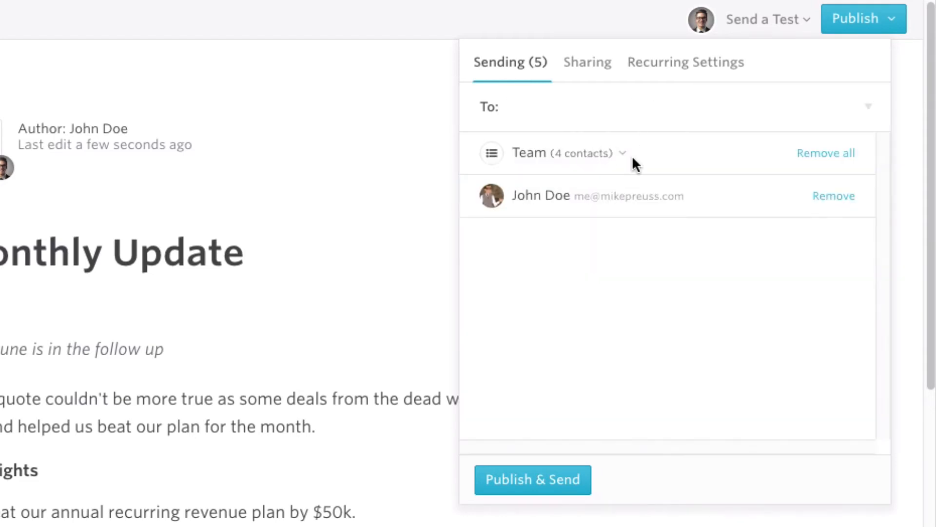
Step: Review the Team list's four members and bring up the link-sharing options
{"action": "left_click", "coordinate": [623, 154]}
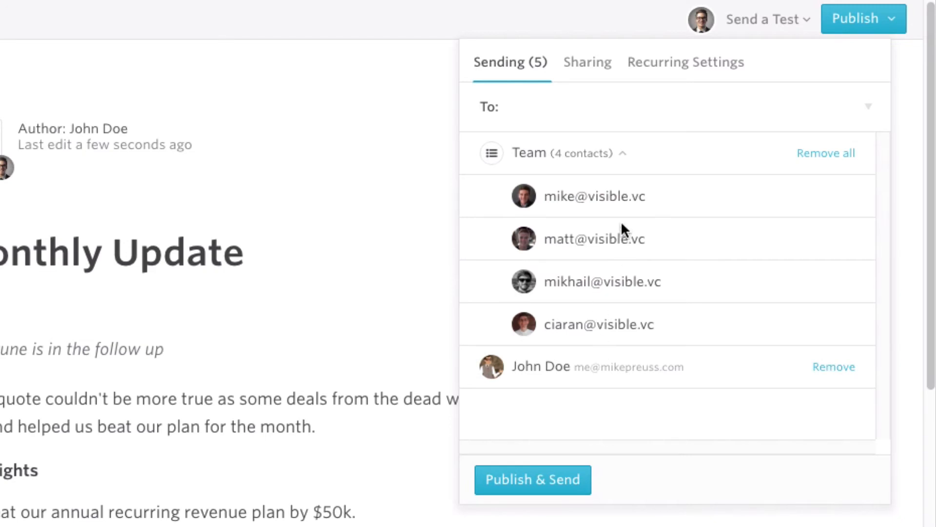
{"action": "left_click", "coordinate": [626, 154]}
{"action": "left_click", "coordinate": [597, 66]}
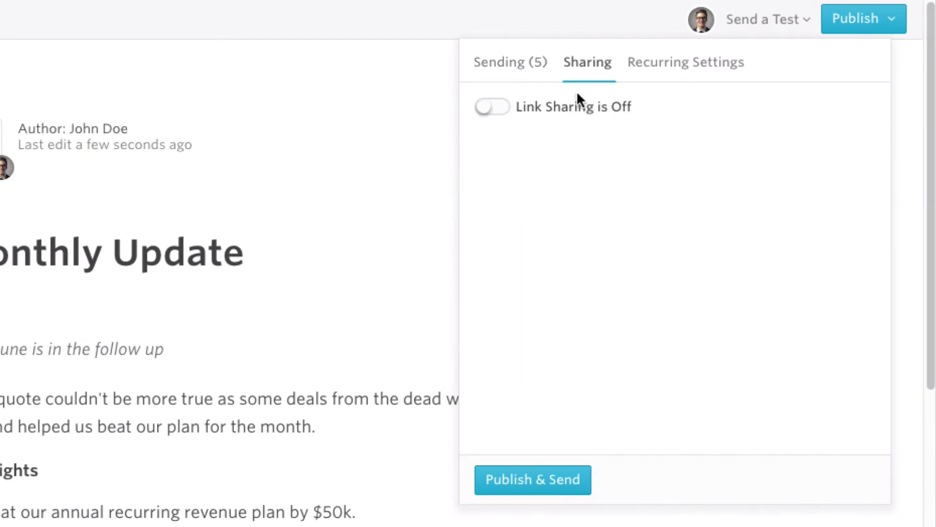
Step: Turn link sharing on, require viewers' name and e-mail, and copy the share link
{"action": "left_click", "coordinate": [493, 107]}
{"action": "left_click", "coordinate": [481, 219]}
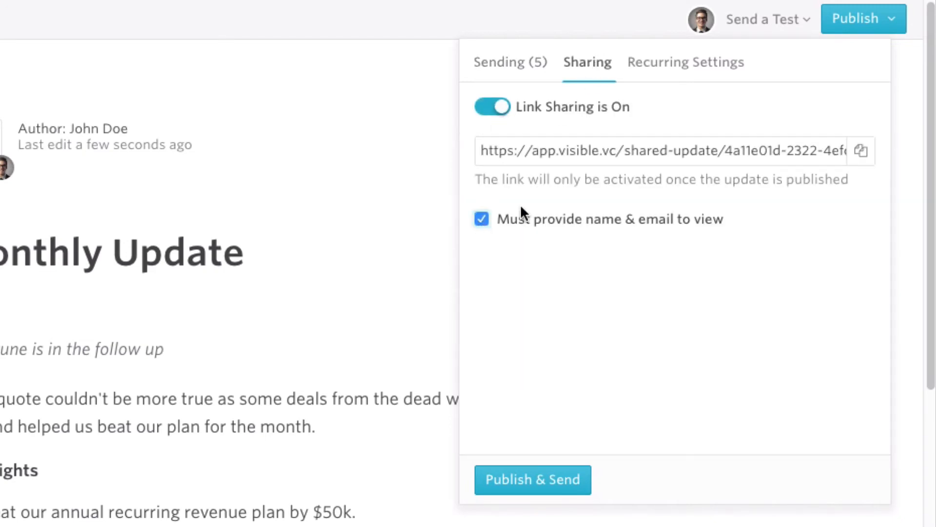
{"action": "left_click", "coordinate": [603, 151]}
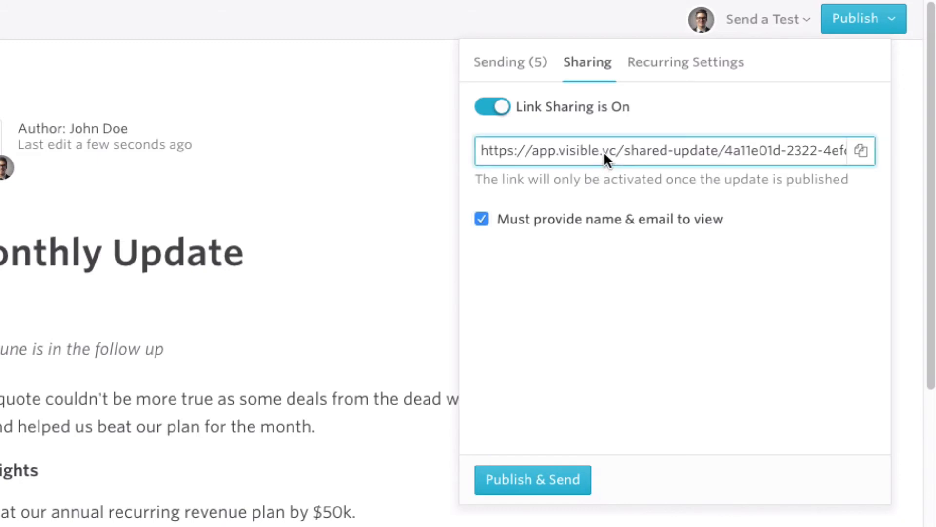
{"action": "triple_click", "coordinate": [603, 152]}
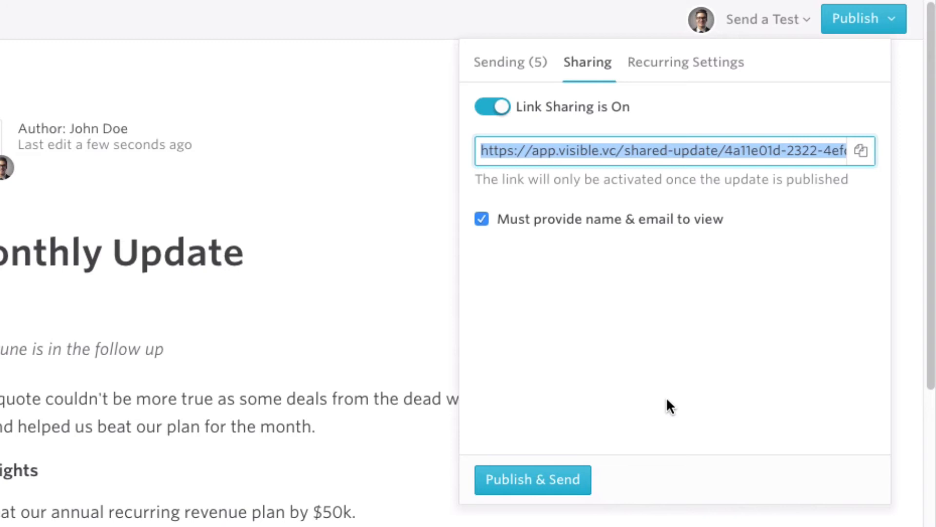
Step: Make the update a weekly recurring template on Tuesdays only, then Publish & Send
{"action": "left_click", "coordinate": [663, 63]}
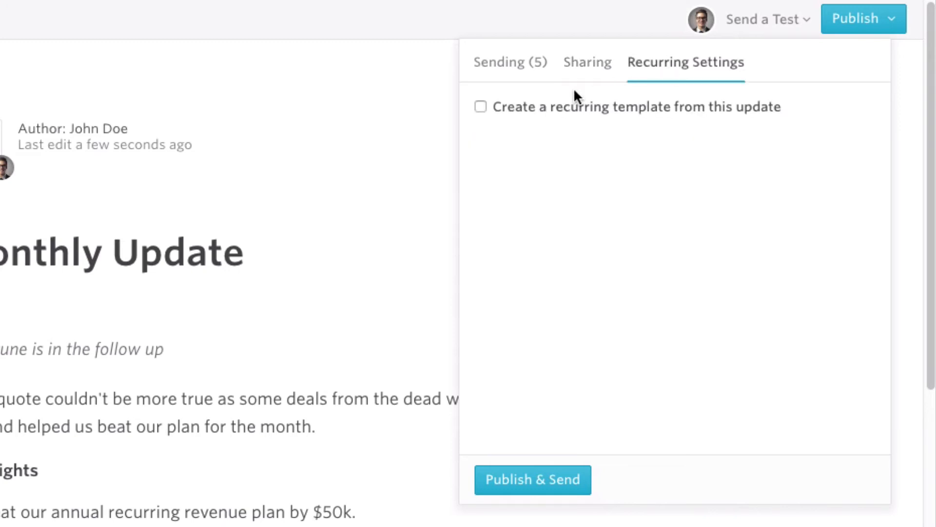
{"action": "left_click", "coordinate": [542, 108]}
{"action": "left_click", "coordinate": [655, 156]}
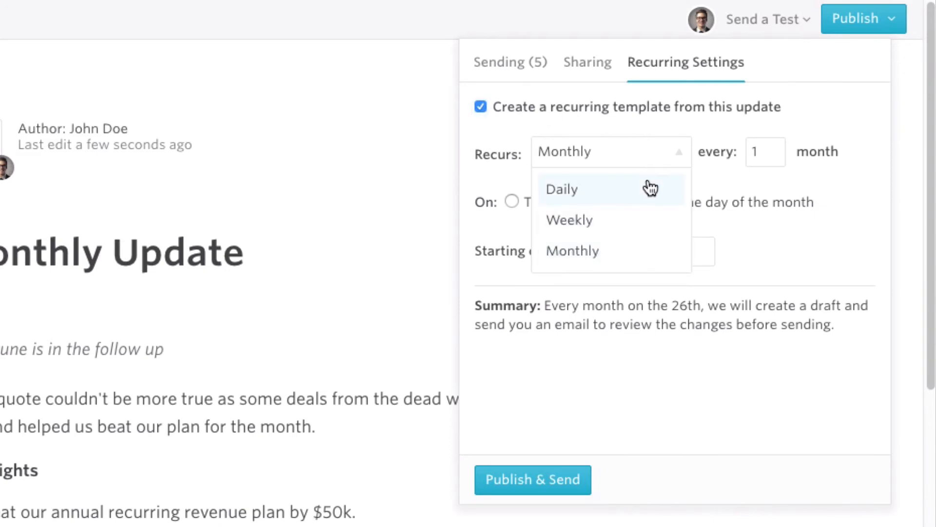
{"action": "left_click", "coordinate": [646, 221]}
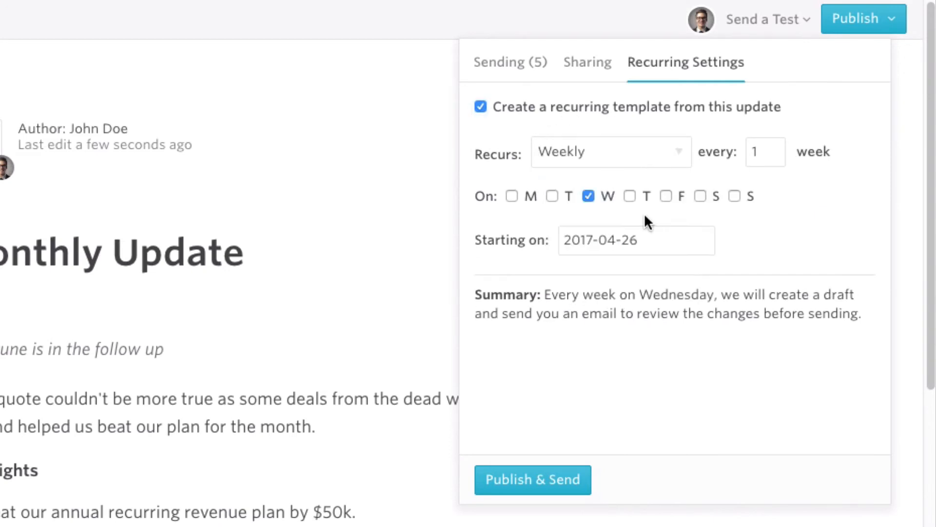
{"action": "left_click", "coordinate": [552, 195]}
{"action": "left_click", "coordinate": [588, 196]}
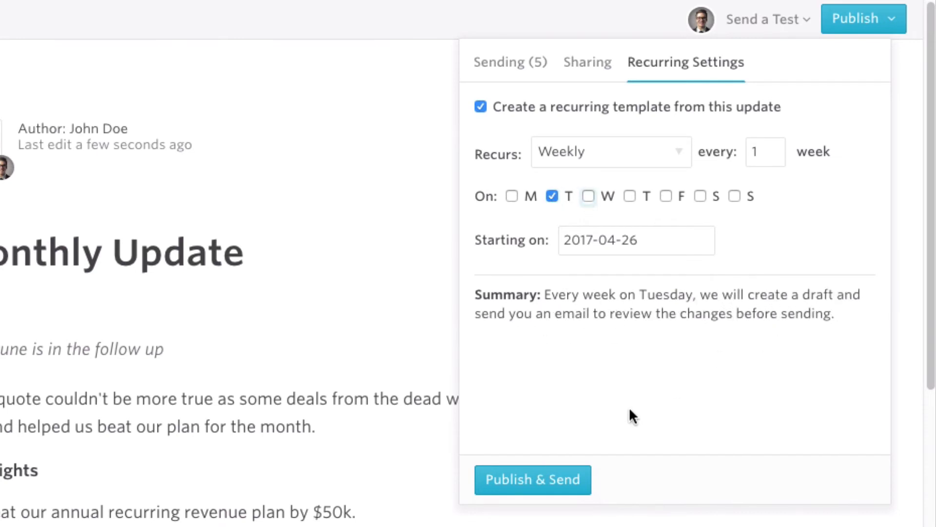
{"action": "left_click", "coordinate": [558, 485]}
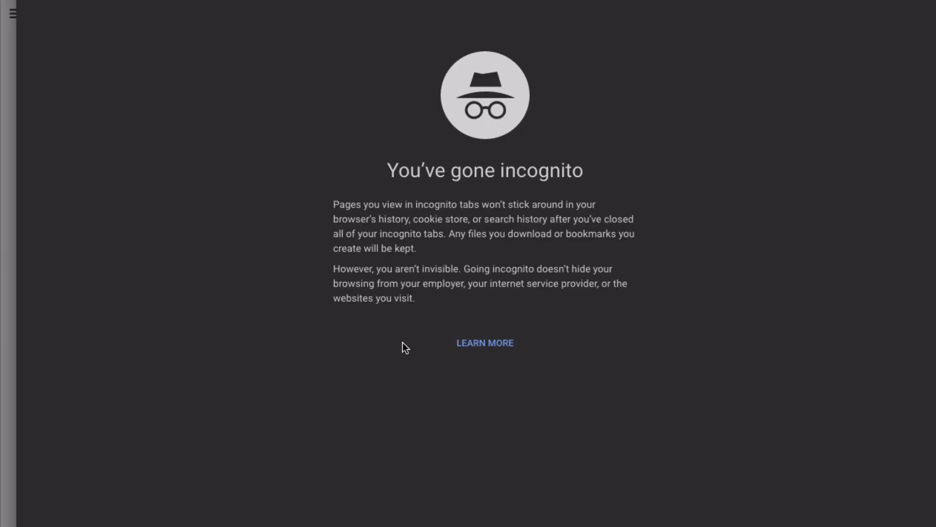
Step: Open the share link in the private window and submit a viewer's e-mail, first and last name
{"action": "key", "text": "Return"}
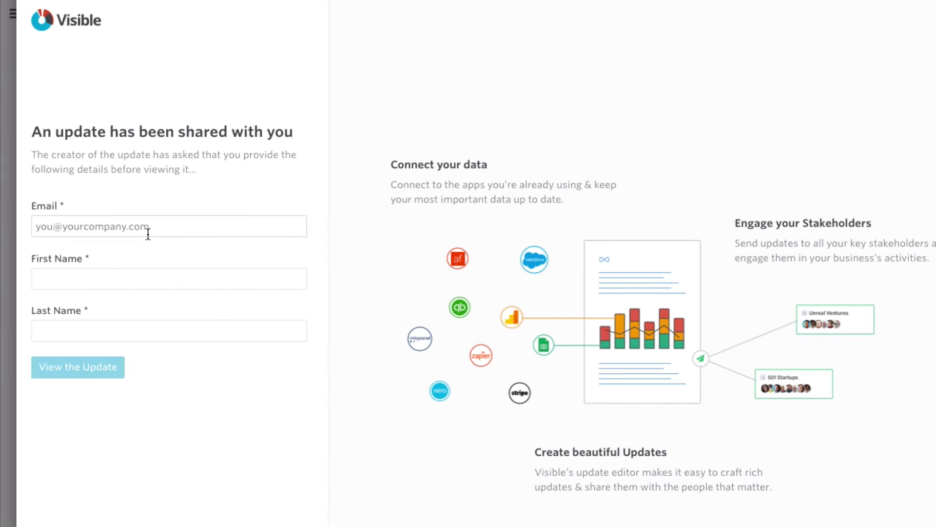
{"action": "left_click", "coordinate": [148, 234]}
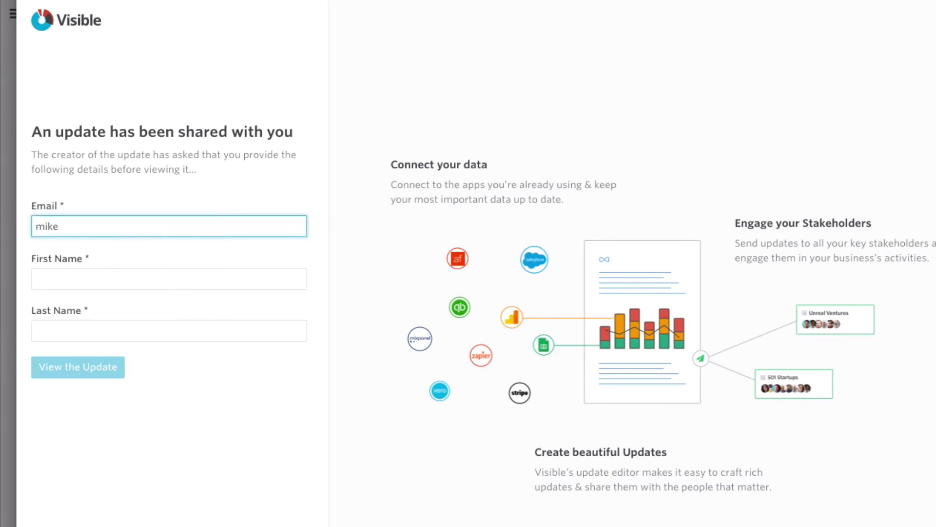
{"action": "key", "text": "Tab"}
{"action": "key", "text": "Tab"}
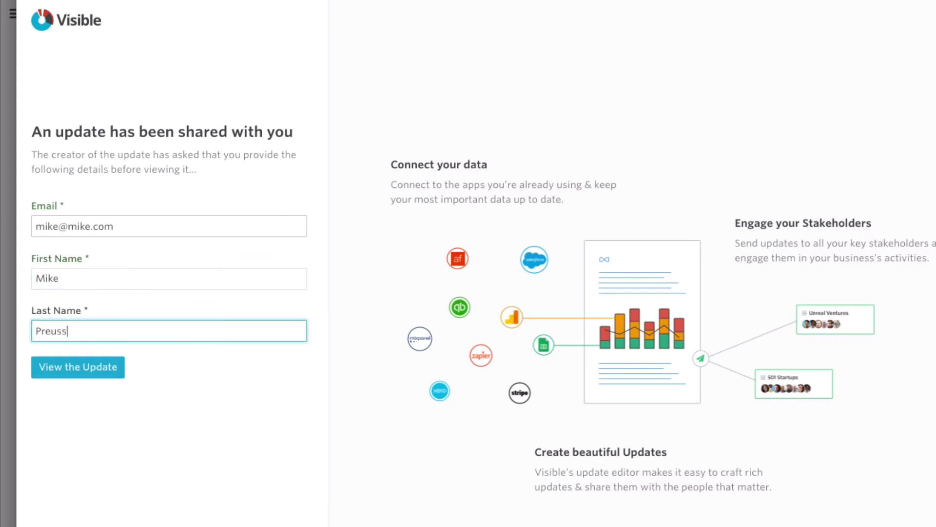
{"action": "left_click", "coordinate": [83, 372]}
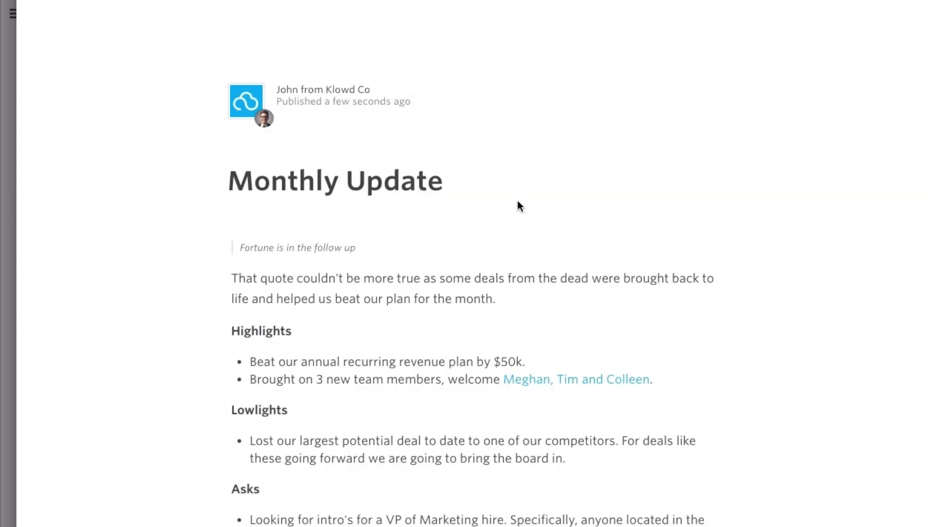
Step: Close the Update Published confirmation, then open and cancel the print dialog
{"action": "scroll", "coordinate": [534, 205], "scroll_direction": "down", "scroll_amount": 15}
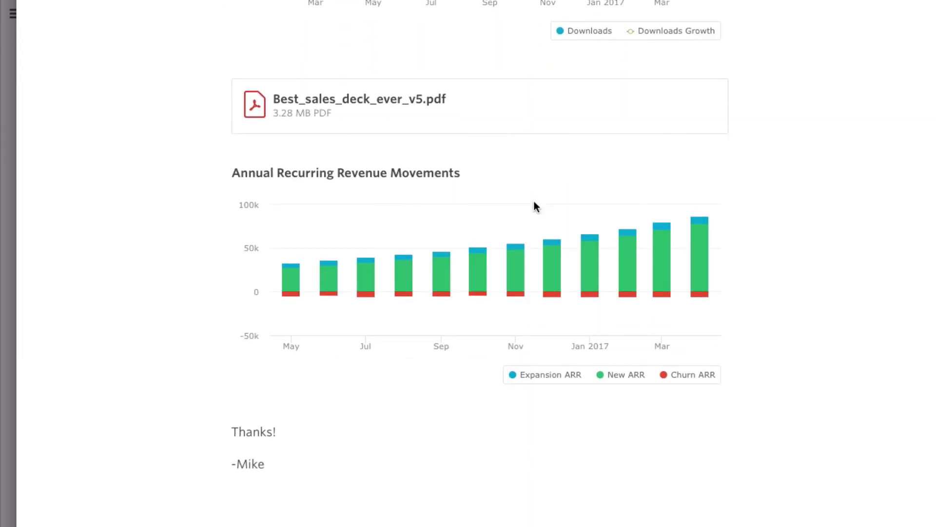
{"action": "scroll", "coordinate": [534, 201], "scroll_direction": "up", "scroll_amount": 20}
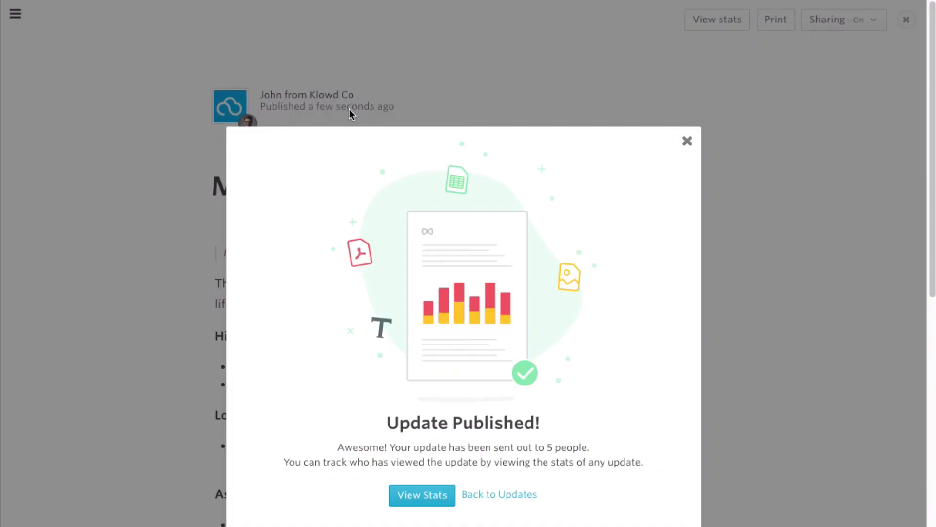
{"action": "left_click", "coordinate": [687, 142]}
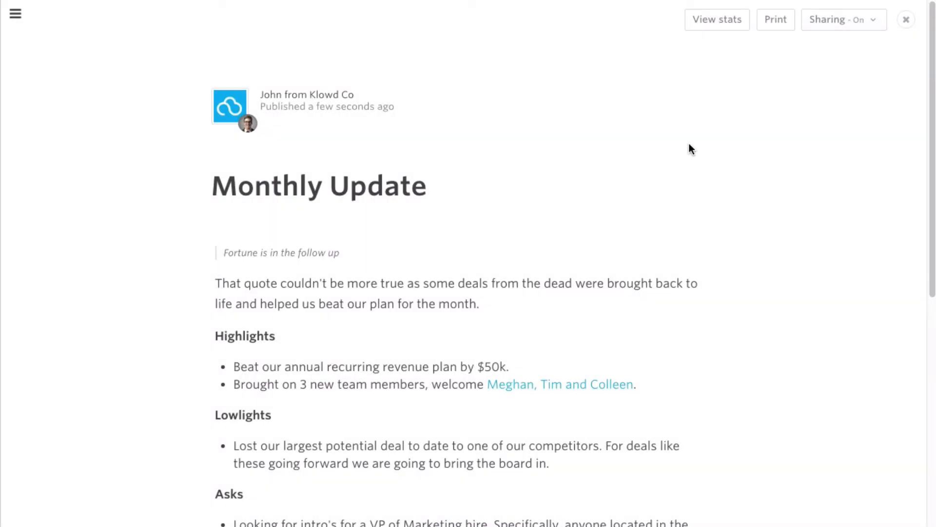
{"action": "left_click", "coordinate": [778, 27]}
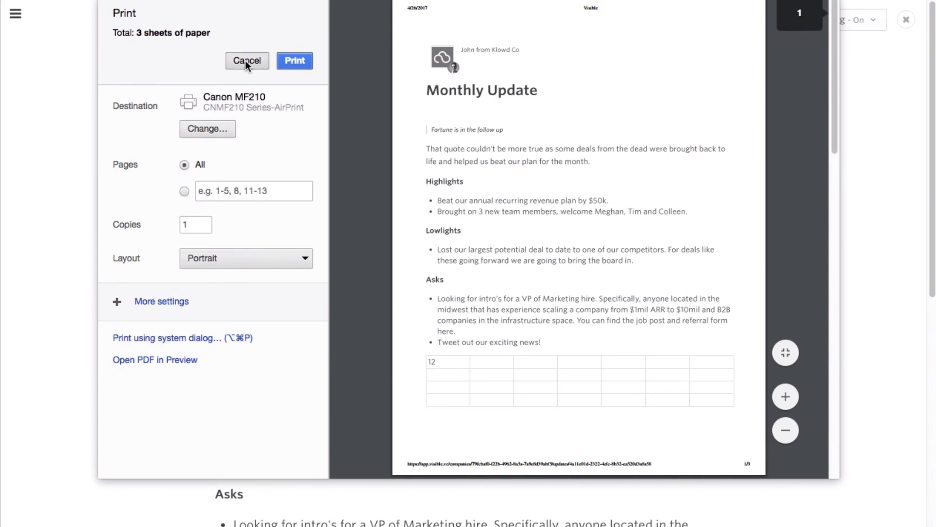
{"action": "left_click", "coordinate": [246, 62]}
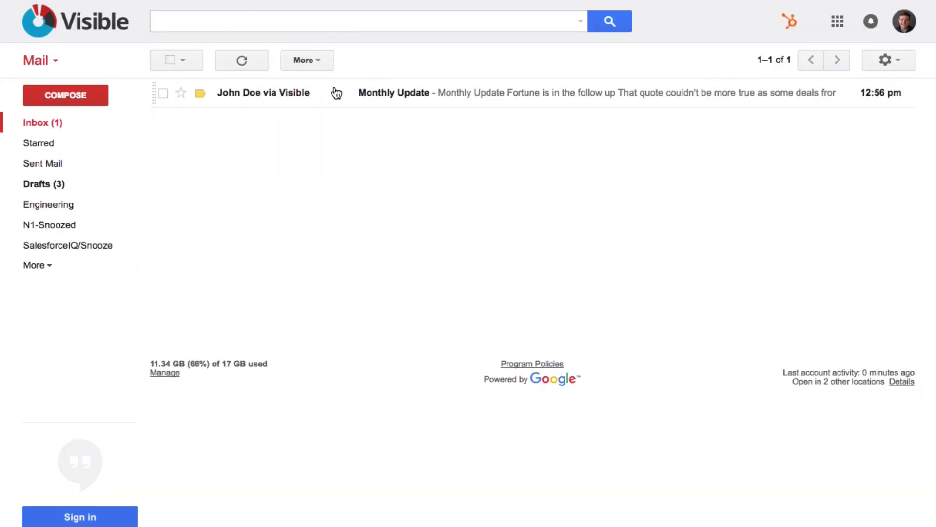
Step: Review the Monthly Update email's charts and its Best_sales_deck_ever_v5.pdf attachment in Gmail
{"action": "left_click", "coordinate": [336, 93]}
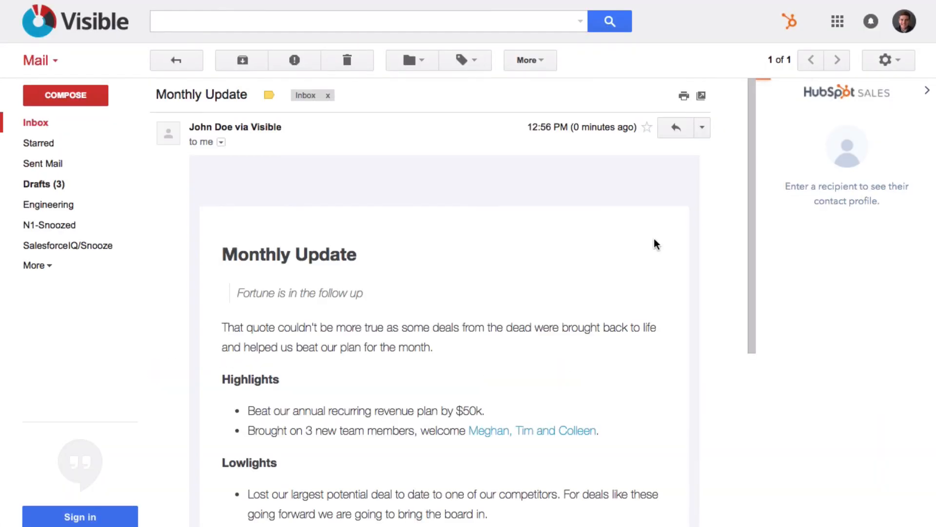
{"action": "scroll", "coordinate": [660, 269], "scroll_direction": "down", "scroll_amount": 2}
{"action": "scroll", "coordinate": [660, 269], "scroll_direction": "down", "scroll_amount": 7}
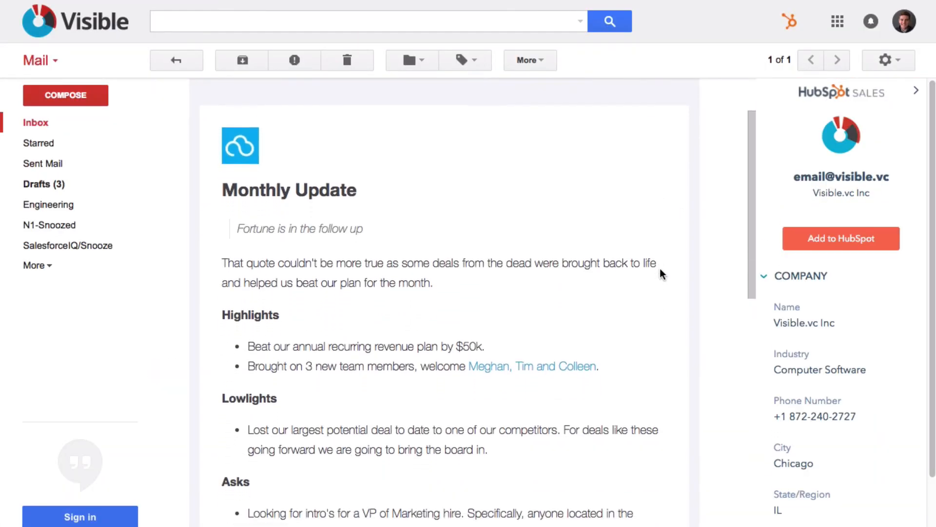
{"action": "scroll", "coordinate": [661, 271], "scroll_direction": "down", "scroll_amount": 8}
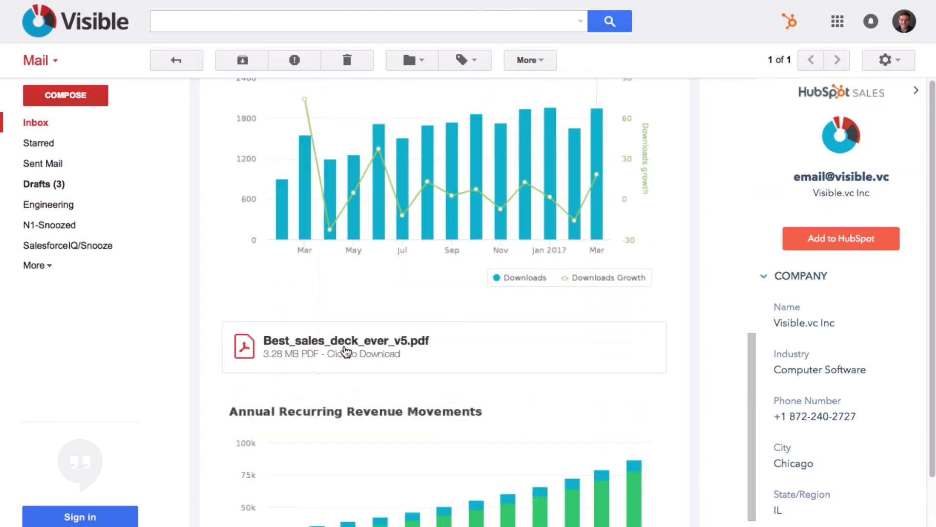
{"action": "left_click", "coordinate": [347, 345]}
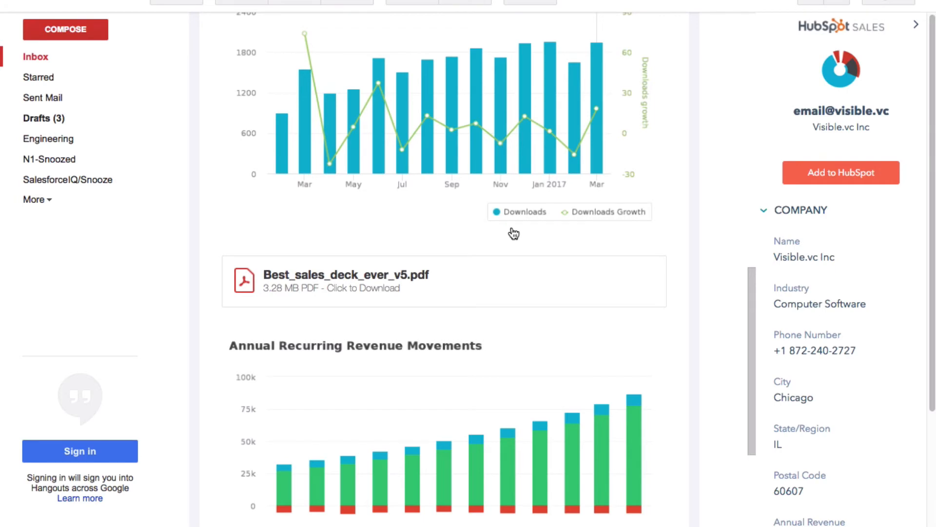
{"action": "scroll", "coordinate": [514, 234], "scroll_direction": "down", "scroll_amount": 7}
{"action": "scroll", "coordinate": [514, 234], "scroll_direction": "up", "scroll_amount": 15}
{"action": "scroll", "coordinate": [514, 234], "scroll_direction": "up", "scroll_amount": 7}
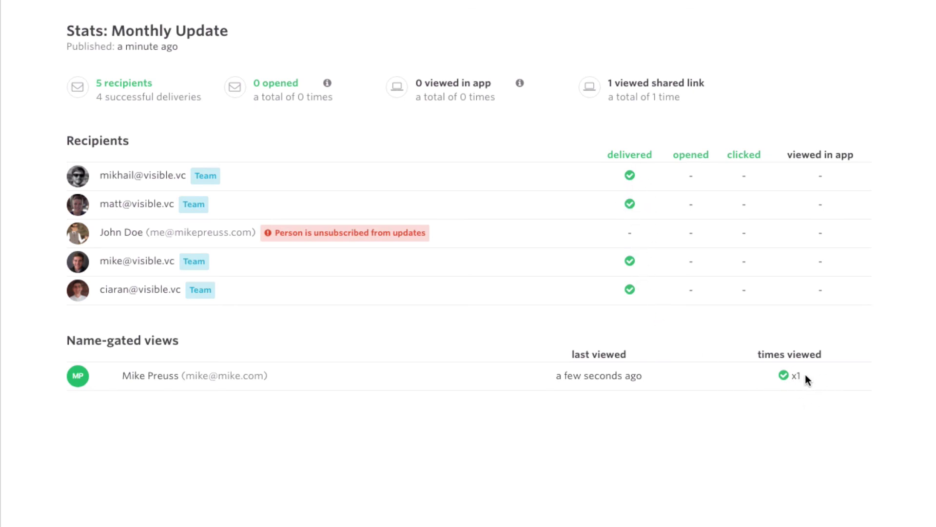
Step: Close the stats, read through the published Monthly Update, and return to the Updates list
{"action": "left_click", "coordinate": [917, 15]}
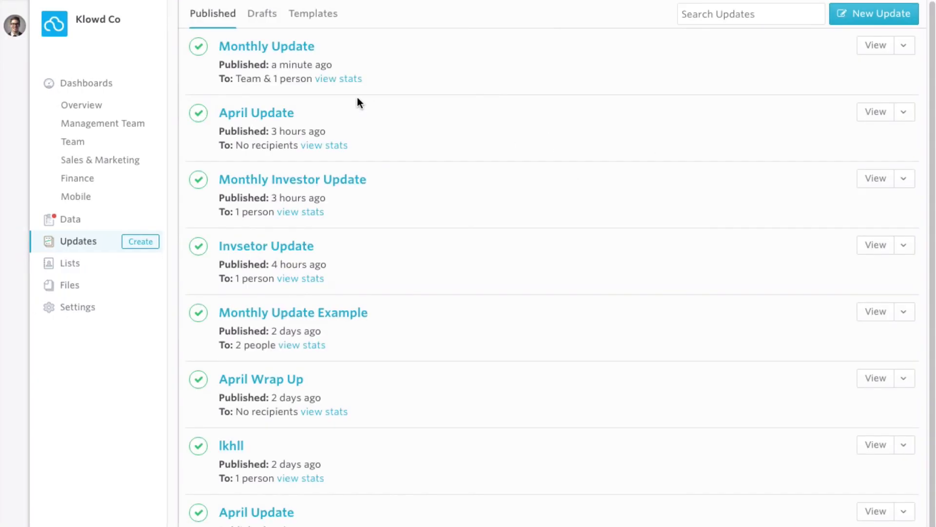
{"action": "left_click", "coordinate": [275, 57]}
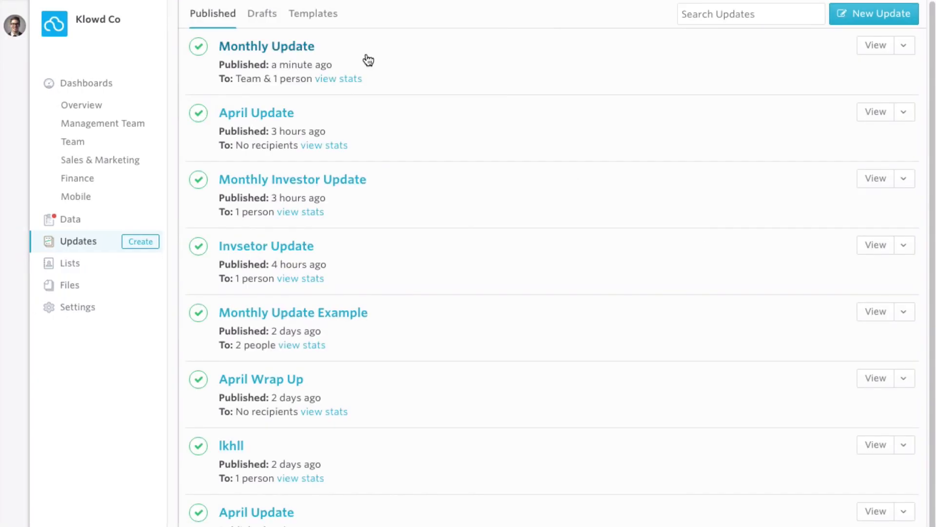
{"action": "scroll", "coordinate": [698, 244], "scroll_direction": "down", "scroll_amount": 5}
{"action": "scroll", "coordinate": [697, 244], "scroll_direction": "down", "scroll_amount": 10}
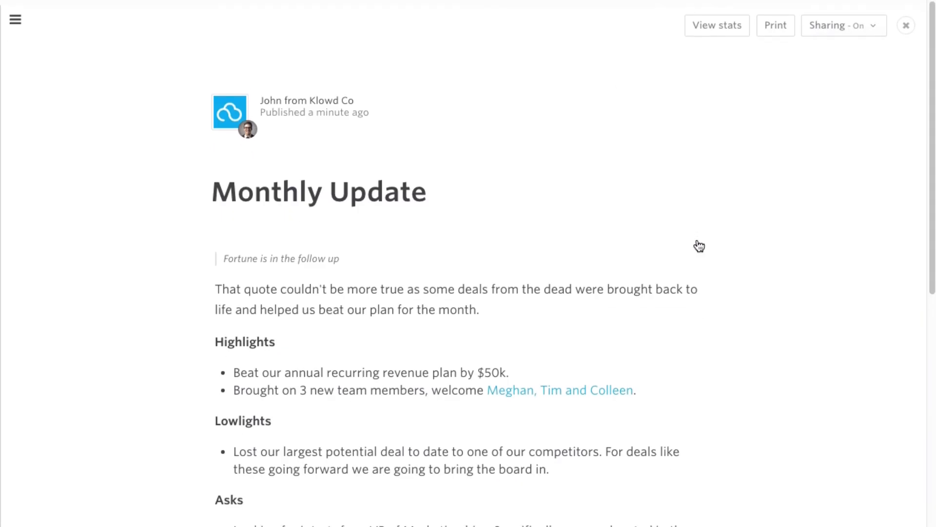
{"action": "left_click", "coordinate": [908, 22]}
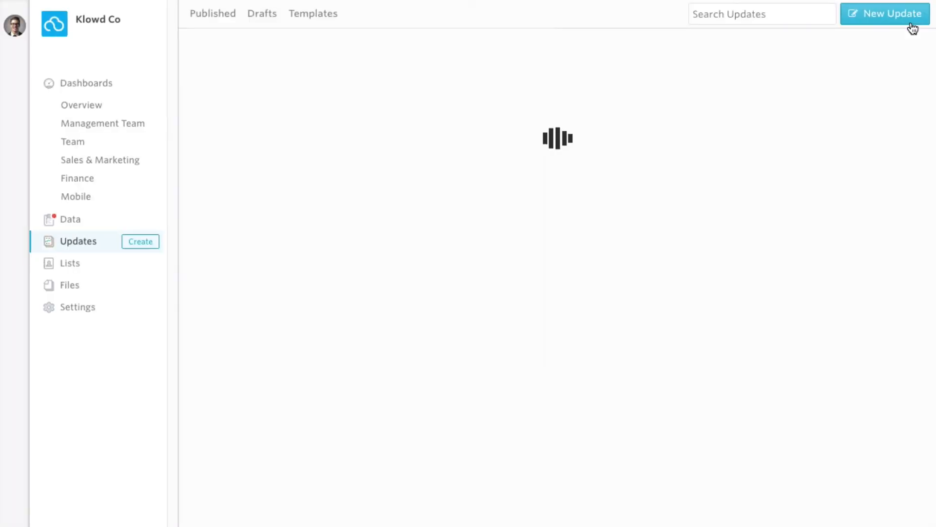